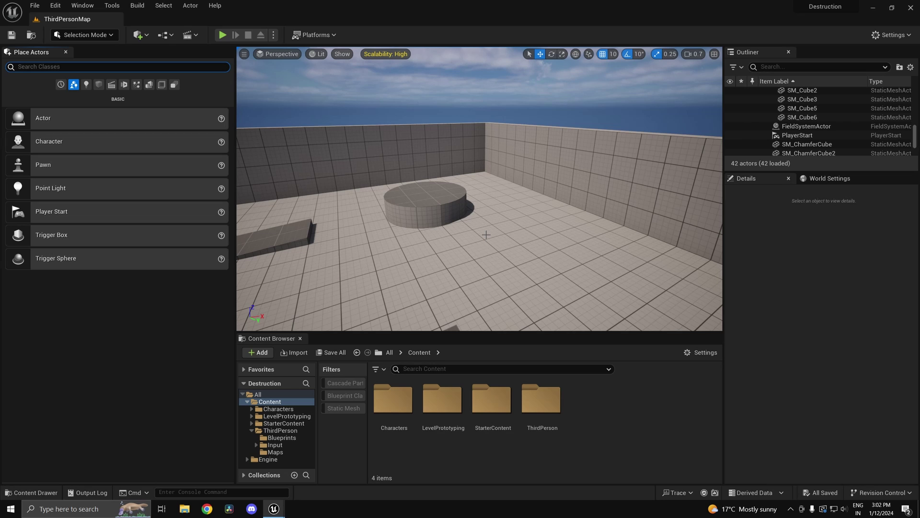
- Find the cube meshes in the project content and place an SM_ChamferCube in the level near the player start
right_click_drag(484, 234, 396, 214)
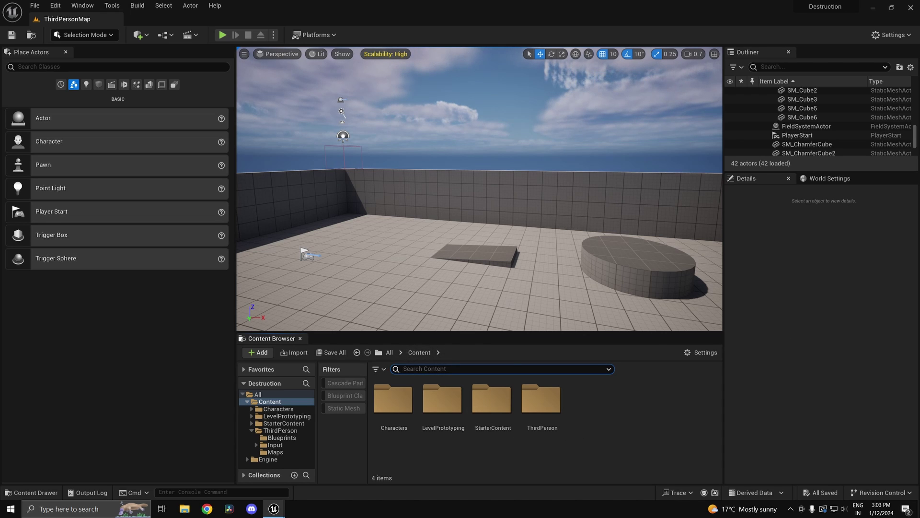
type("cube")
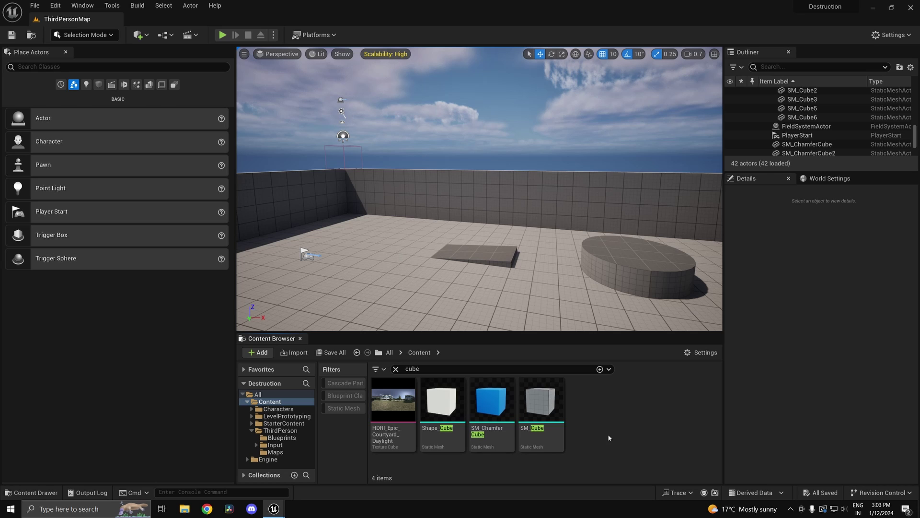
left_click_drag(491, 403, 371, 216)
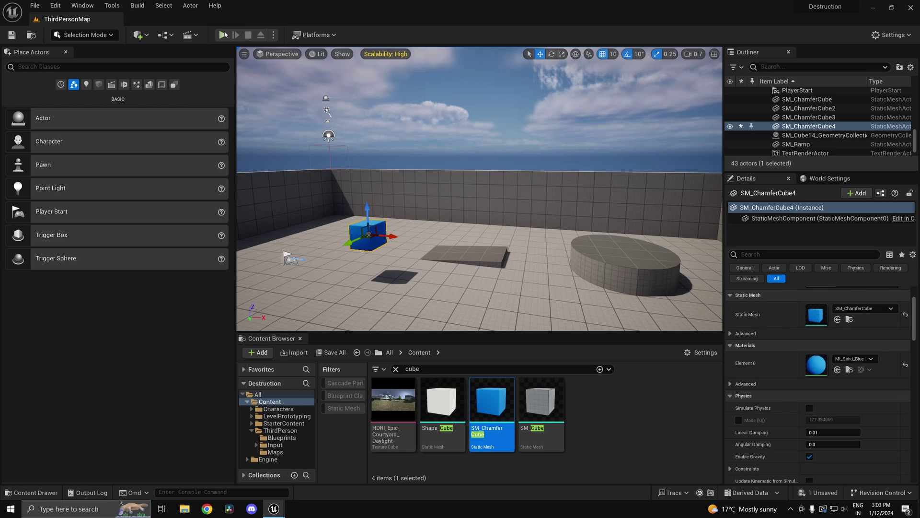
- Play-test the level briefly by walking the character toward the placed cube, and end the session
left_click(224, 35)
key("w")
key("Escape")
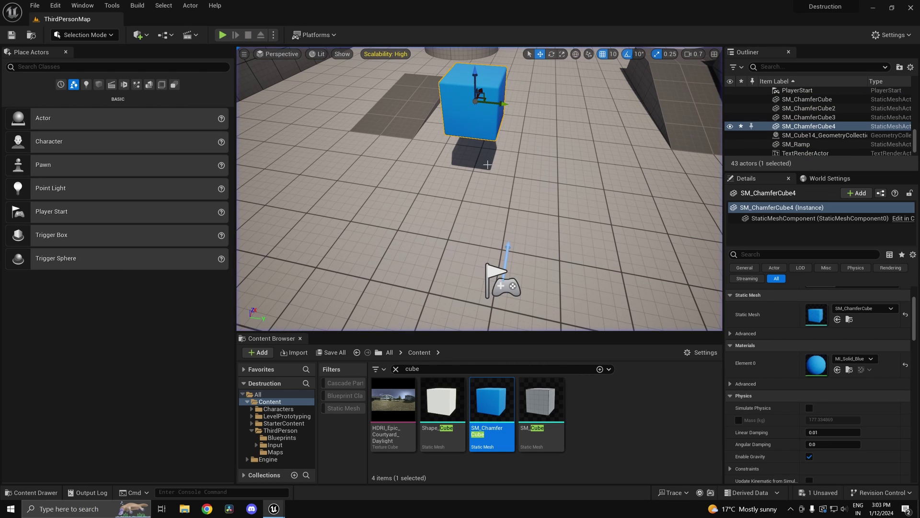
key("f")
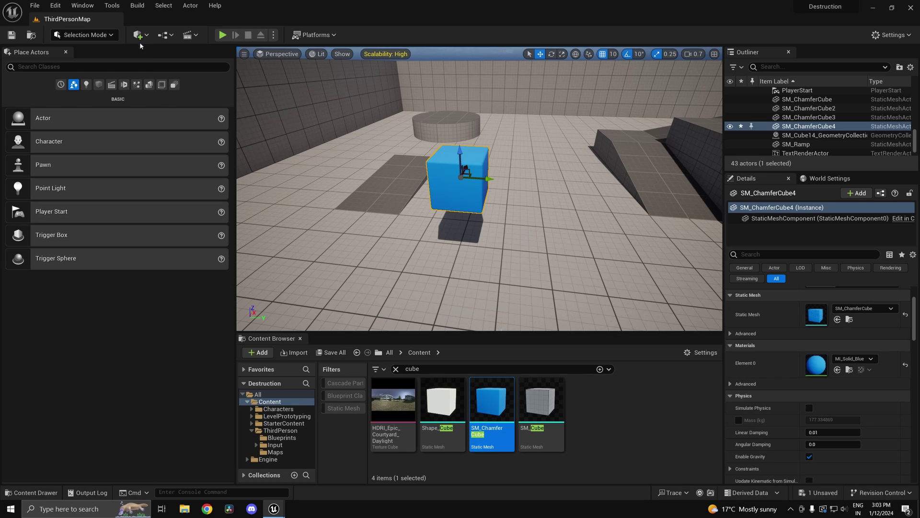
- Switch to Fracture mode and create the geometry collection SM_ChamferCube4_GeometryCollection from the cube in the Content folder
left_click(84, 35)
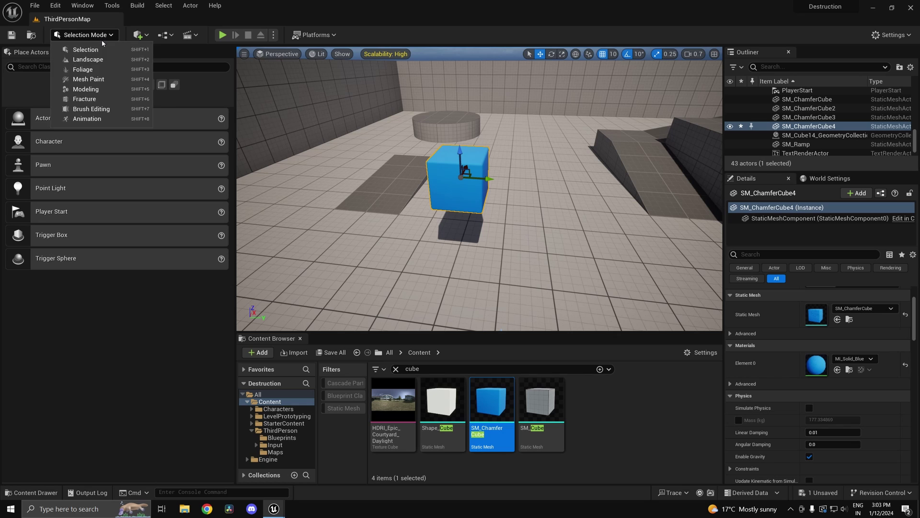
left_click(85, 99)
left_click(681, 121)
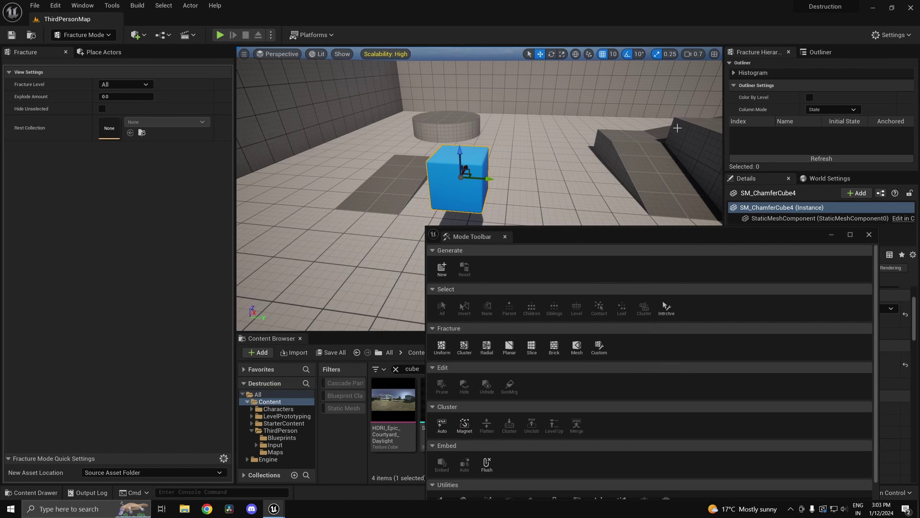
left_click_drag(587, 244, 696, 145)
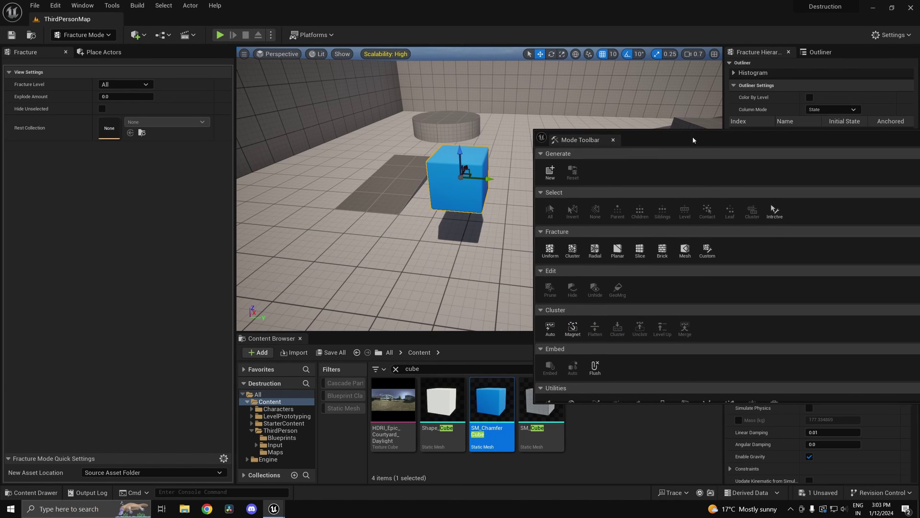
left_click(551, 169)
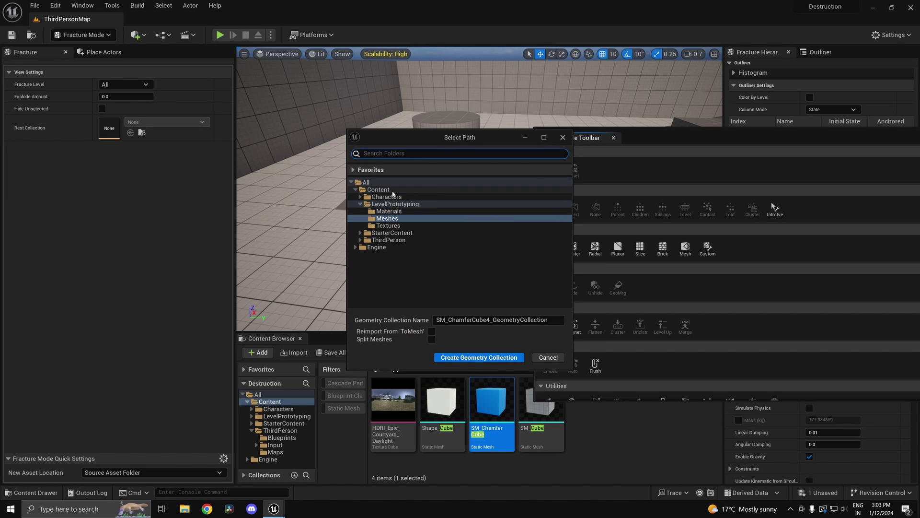
left_click(479, 357)
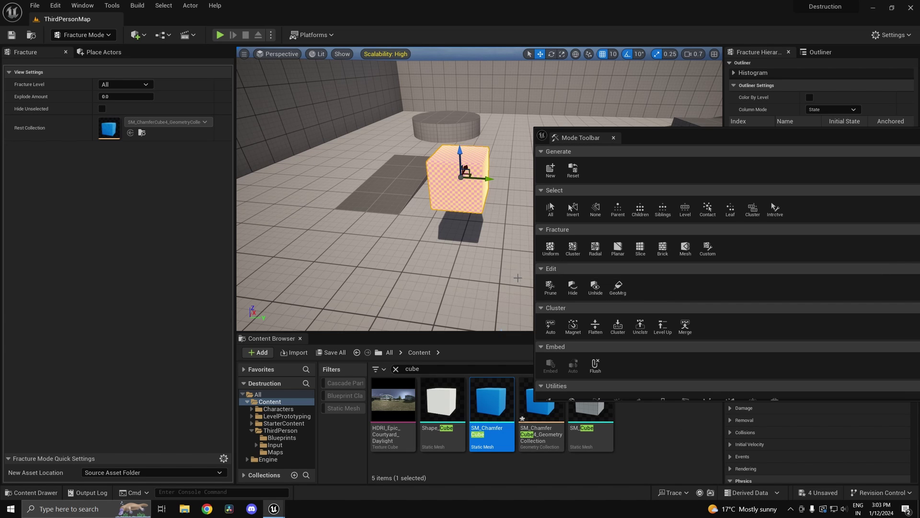
- Set up a Uniform fracture for the cube with both minimum and maximum Voronoi sites at 20
left_click(550, 249)
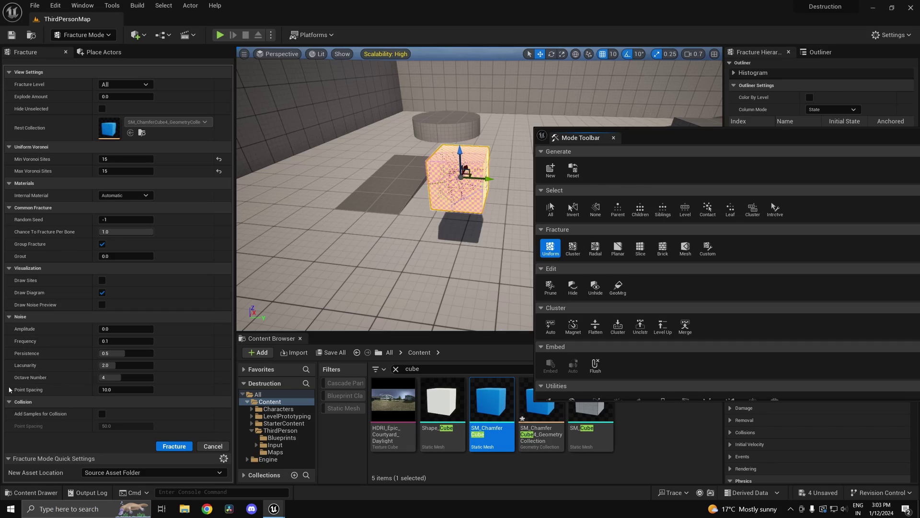
right_click_drag(473, 228, 560, 199)
mouse_move(475, 211)
right_mouse_down()
mouse_move(498, 201)
mouse_move(475, 208)
mouse_move(515, 206)
mouse_move(532, 220)
mouse_move(479, 216)
right_mouse_up()
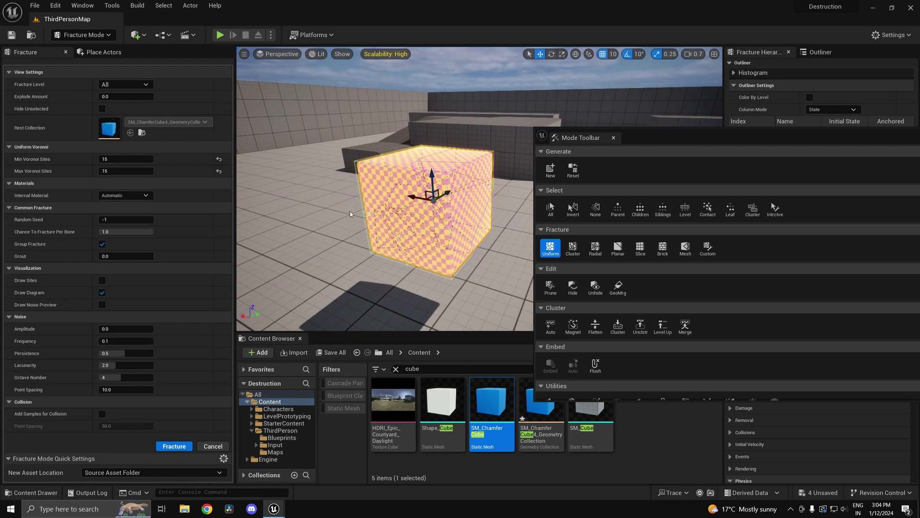
left_click(117, 159)
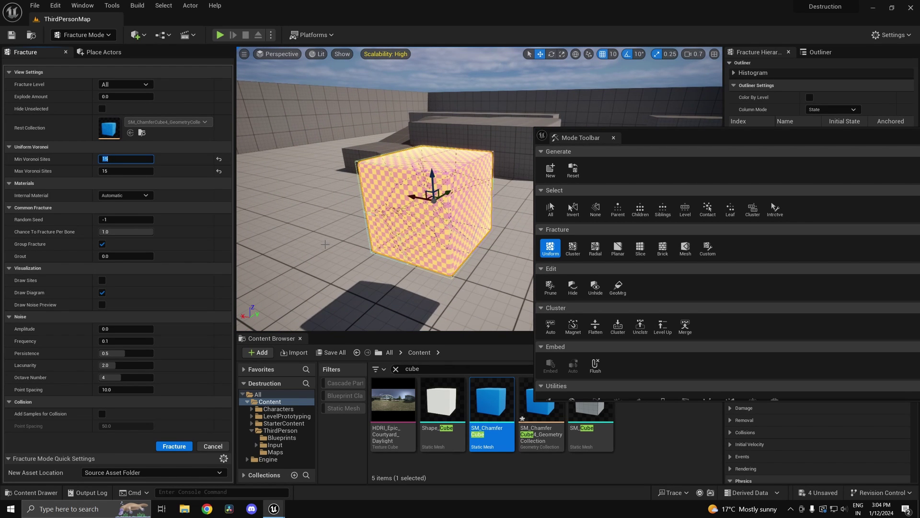
type("20")
key("Return")
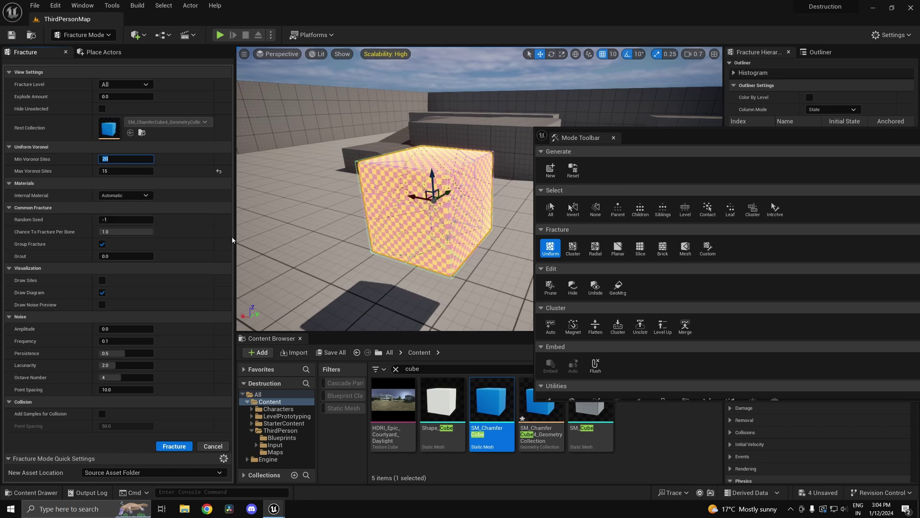
key("Tab")
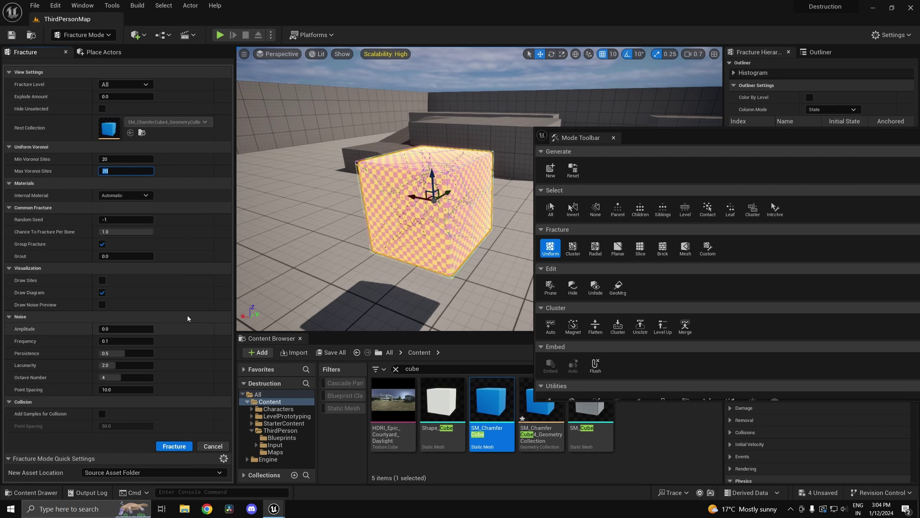
mouse_move(450, 247)
right_mouse_down()
mouse_move(477, 248)
mouse_move(466, 248)
right_mouse_up()
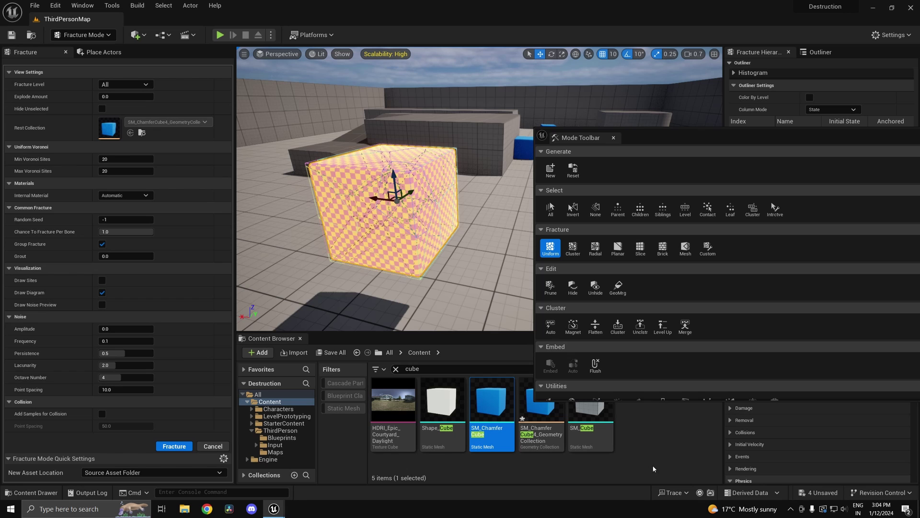
- Save all modified content and apply the Uniform fracture to the cube
left_click(330, 352)
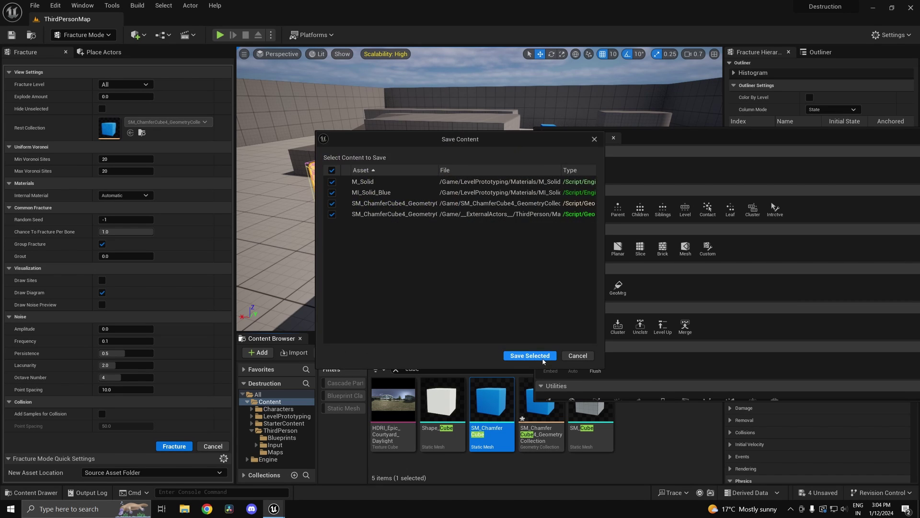
left_click(529, 358)
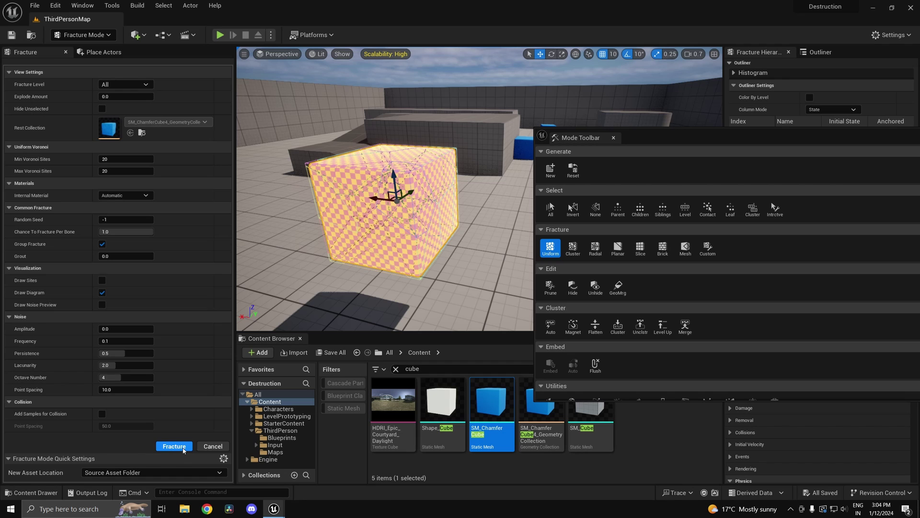
left_click(185, 450)
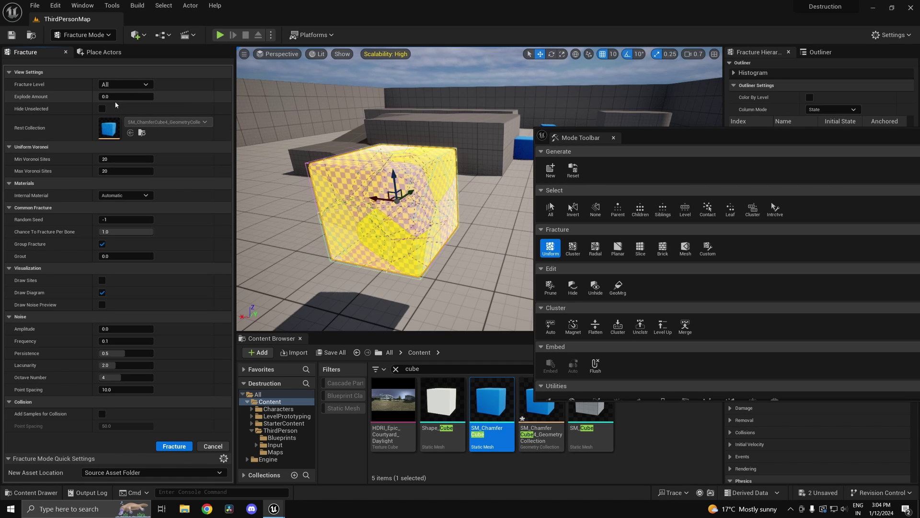
- Close the floating Mode Toolbar window and return the editor to Selection mode
mouse_move(113, 97)
left_mouse_down()
mouse_move(152, 96)
mouse_move(99, 96)
left_mouse_up()
left_click_drag(731, 135, 452, 124)
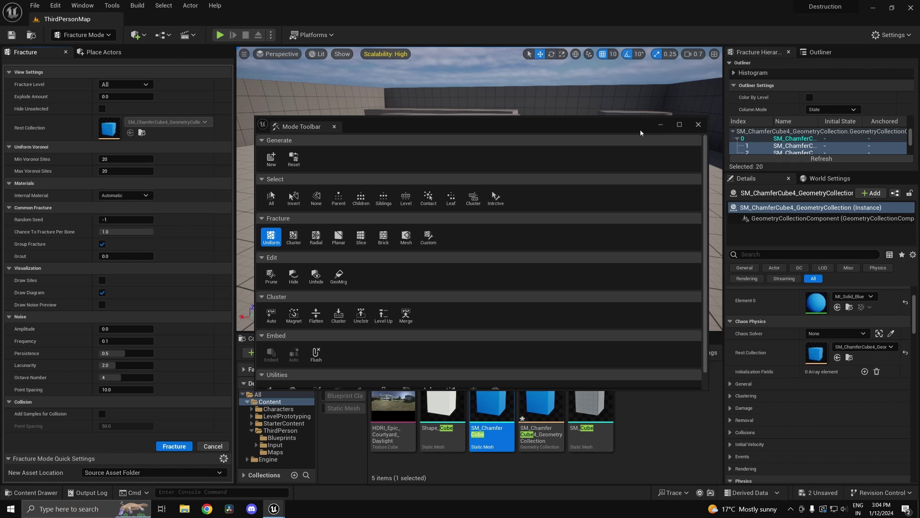
left_click(698, 125)
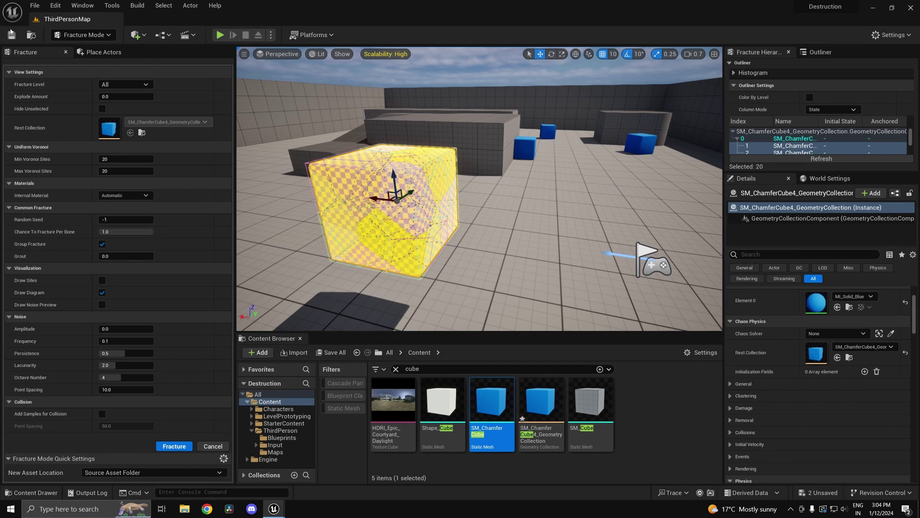
left_click(84, 34)
left_click(103, 55)
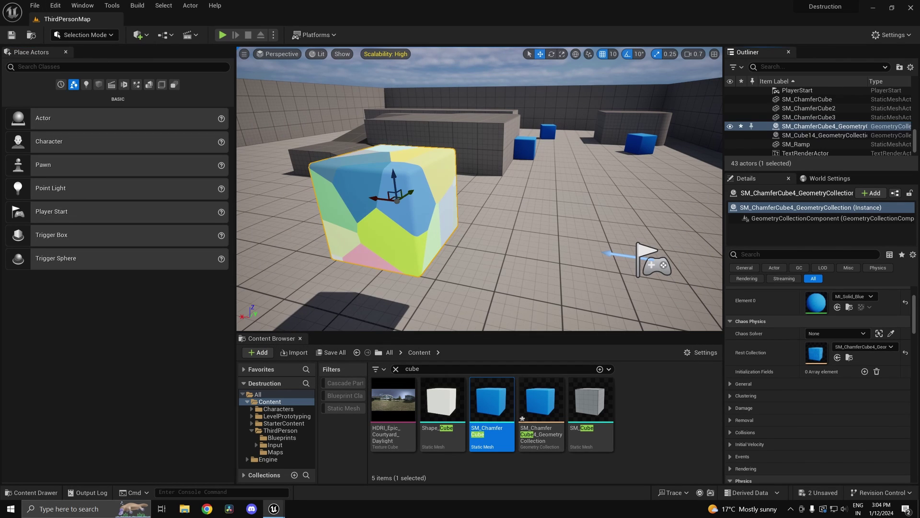
left_click(774, 254)
type("pre")
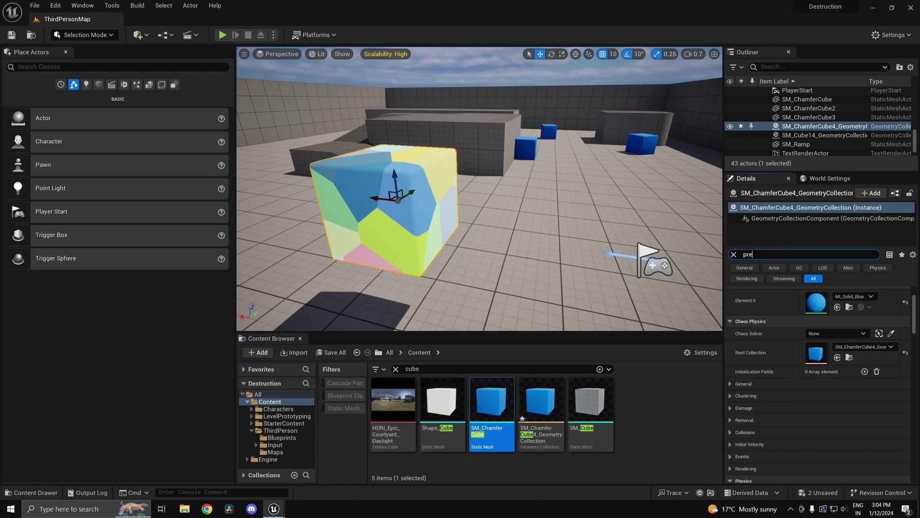
type("vie")
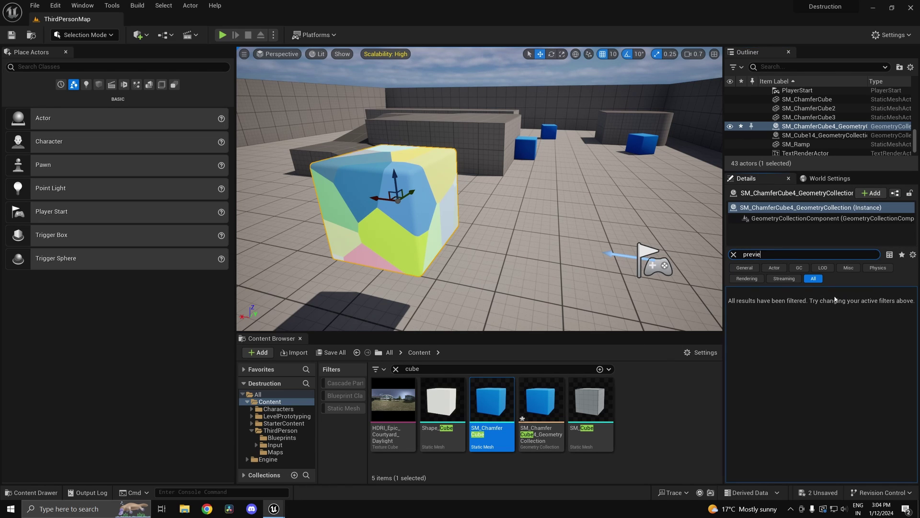
key("BackSpace")
key("BackSpace")
key("BackSpace")
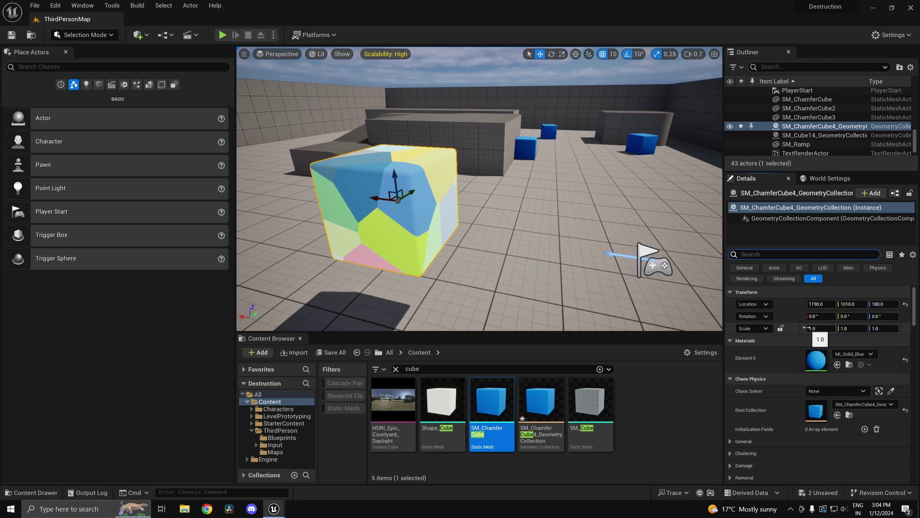
scroll(781, 392, "down", 2)
scroll(781, 394, "down", 1)
- Filter the fractured cube's properties by "color" and turn off Show Bone Colors
left_click(779, 257)
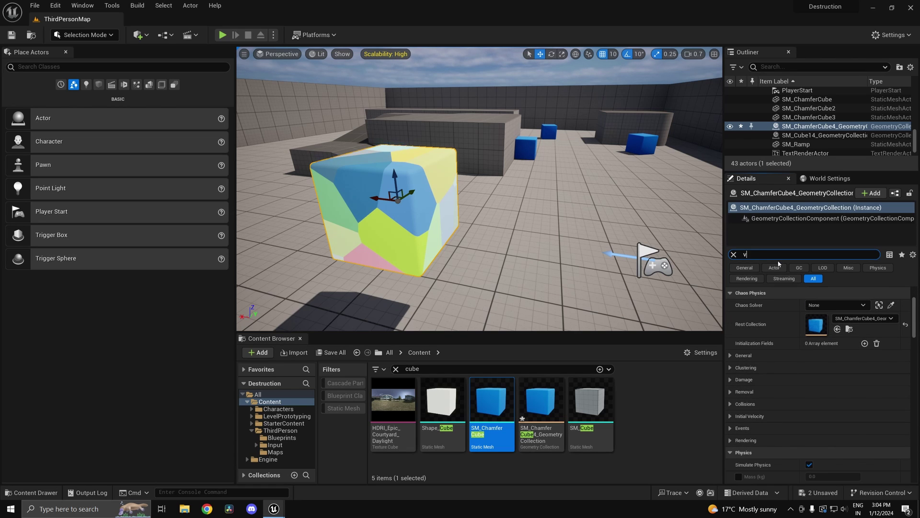
type("visual")
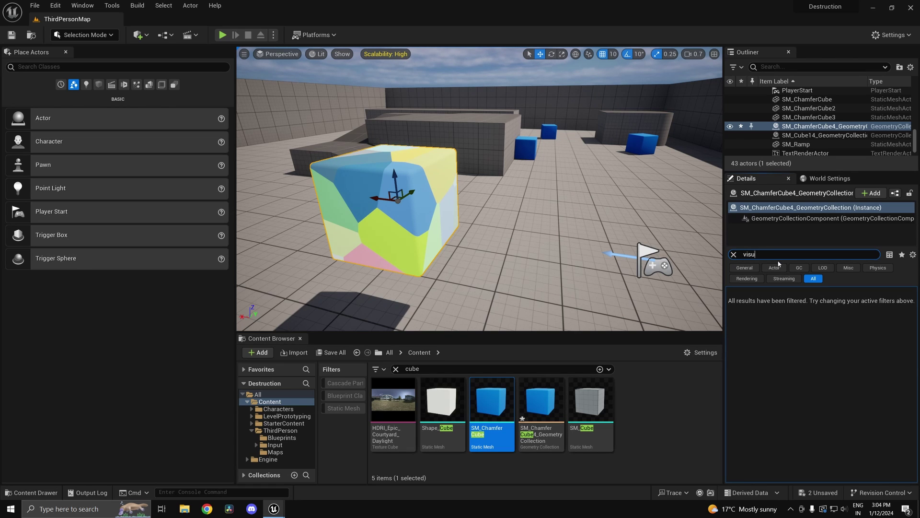
key("BackSpace")
key("BackSpace")
key("BackSpace")
key("BackSpace")
type("color")
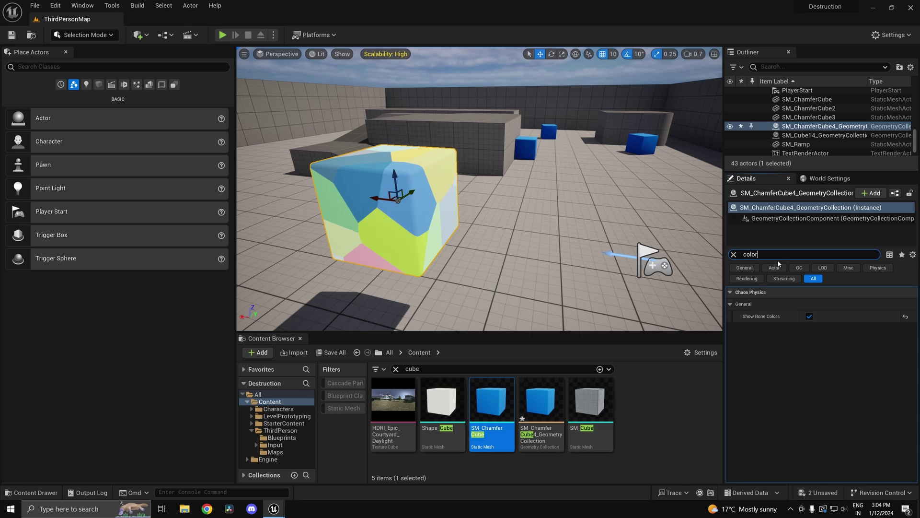
left_click(809, 316)
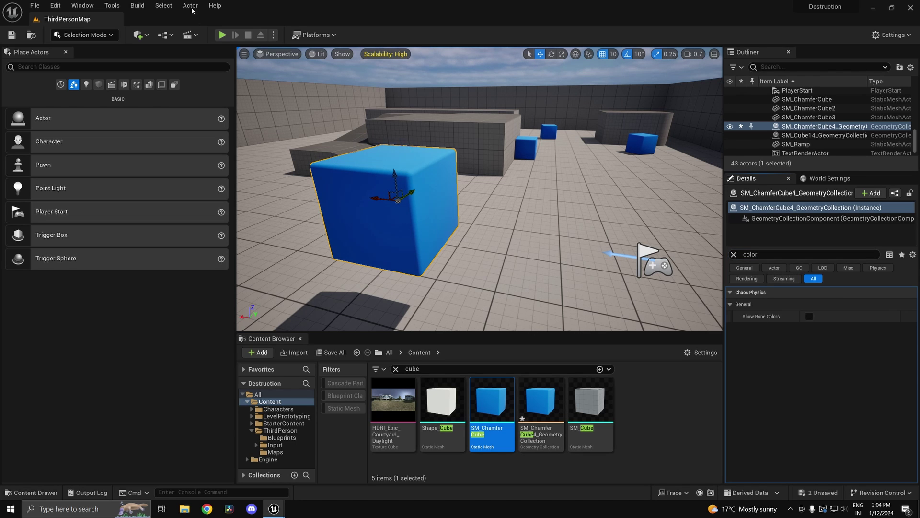
- Play-test the fractured cube by running and jumping the character into its pieces, and end the session
left_click(223, 35)
key("w")
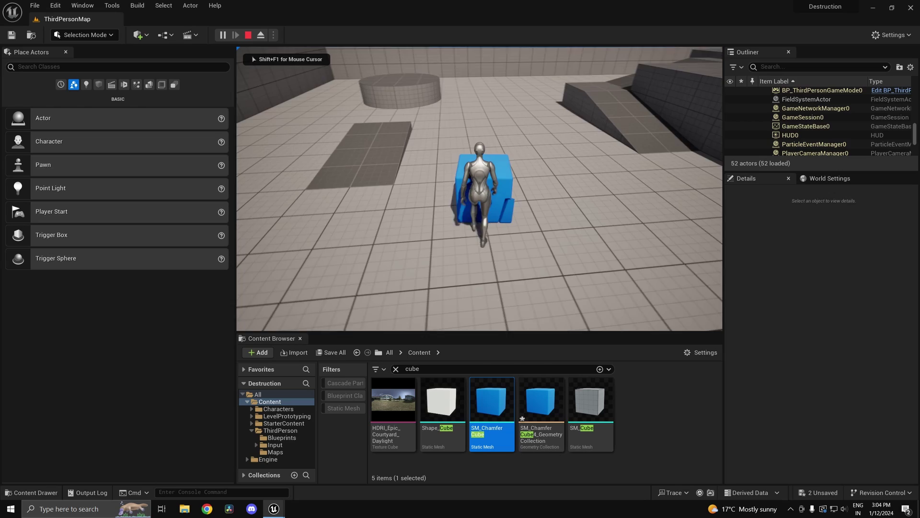
key("a")
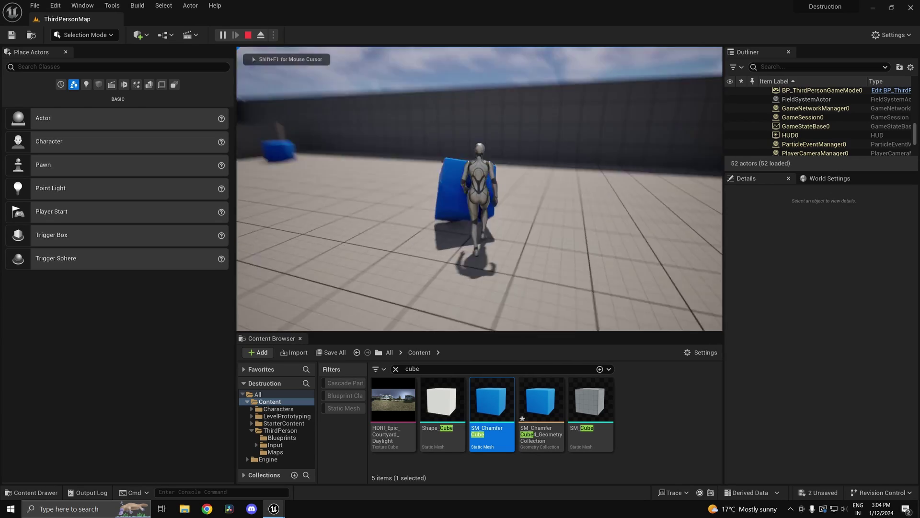
key("w")
key("w")
key("space")
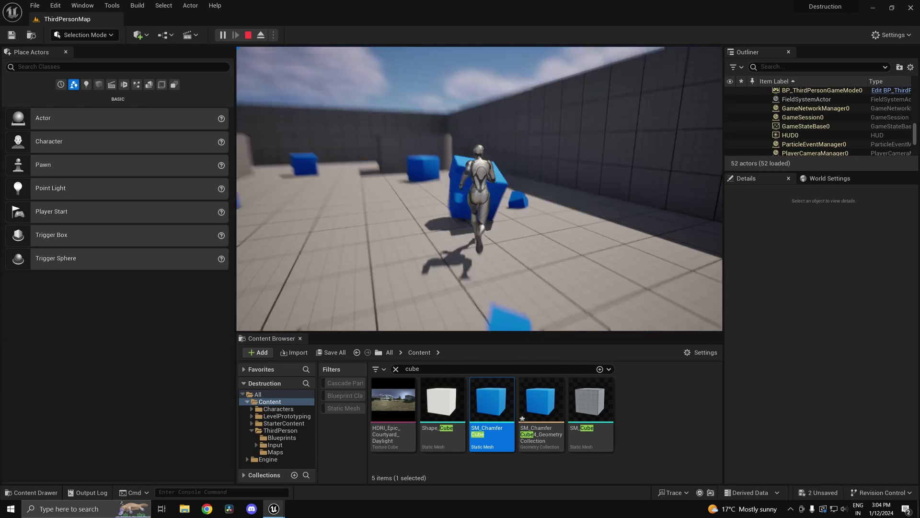
key("w")
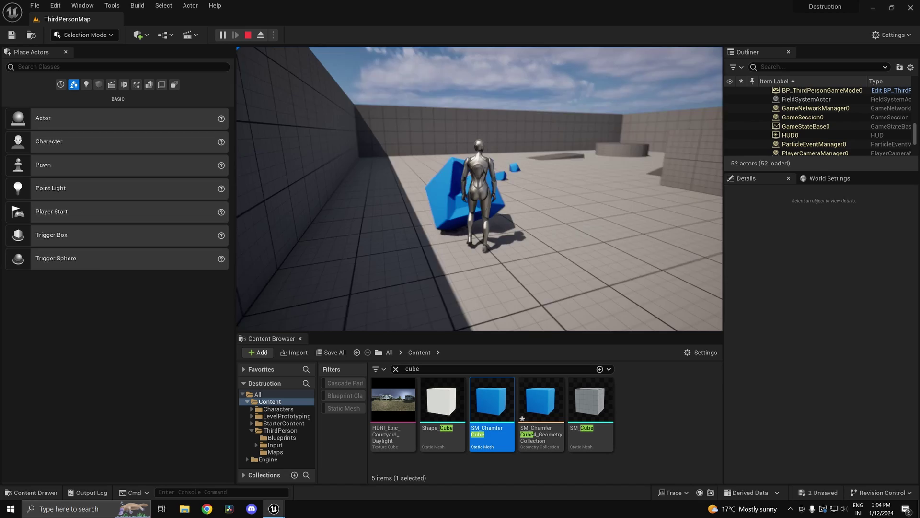
key("a")
key("w")
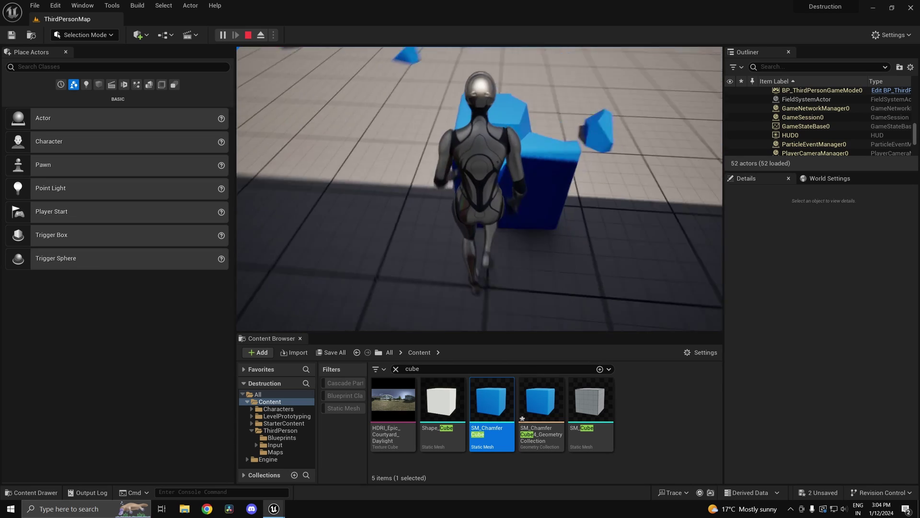
key("Escape")
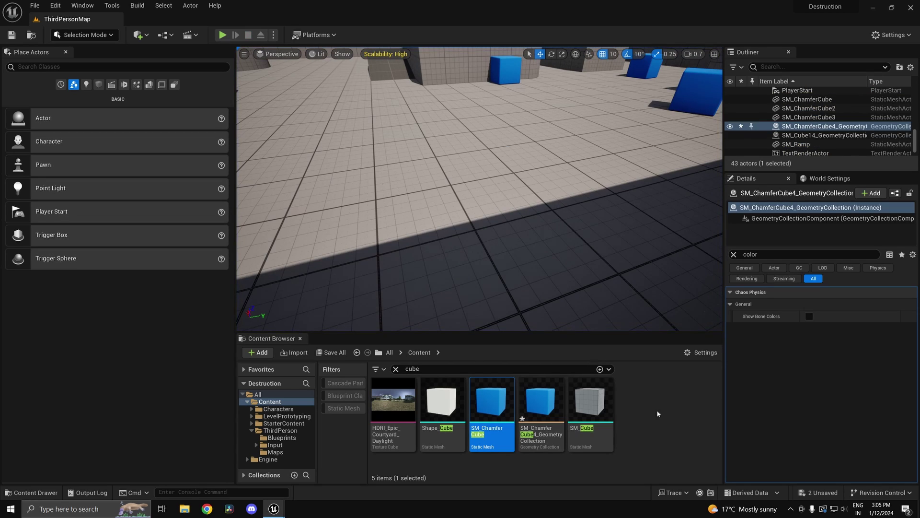
- Open the SM_ChamferCube4 geometry collection asset, save it and close its editor
left_click(543, 402)
double_click(543, 401)
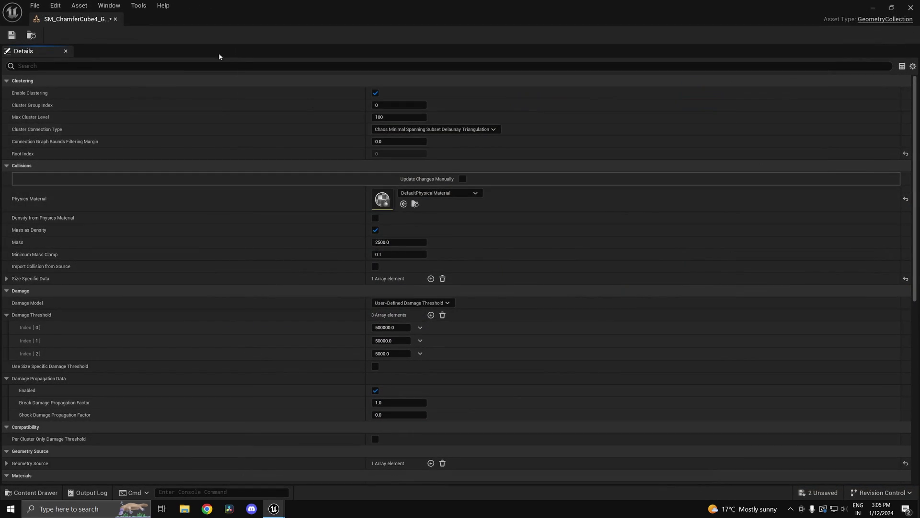
left_click(11, 36)
left_click(911, 8)
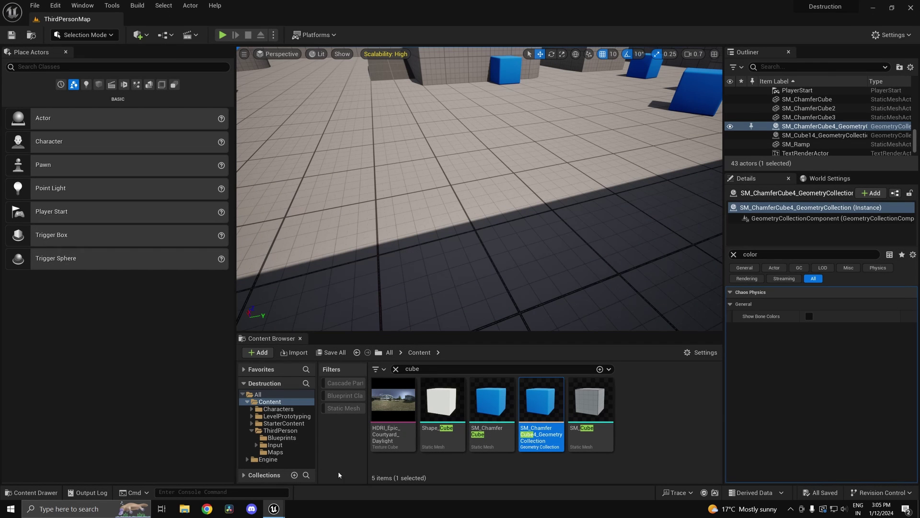
- Clear the "cube" asset search and open the BP_ThirdPersonCharacter blueprint from the ThirdPerson Blueprints folder
left_click(605, 462)
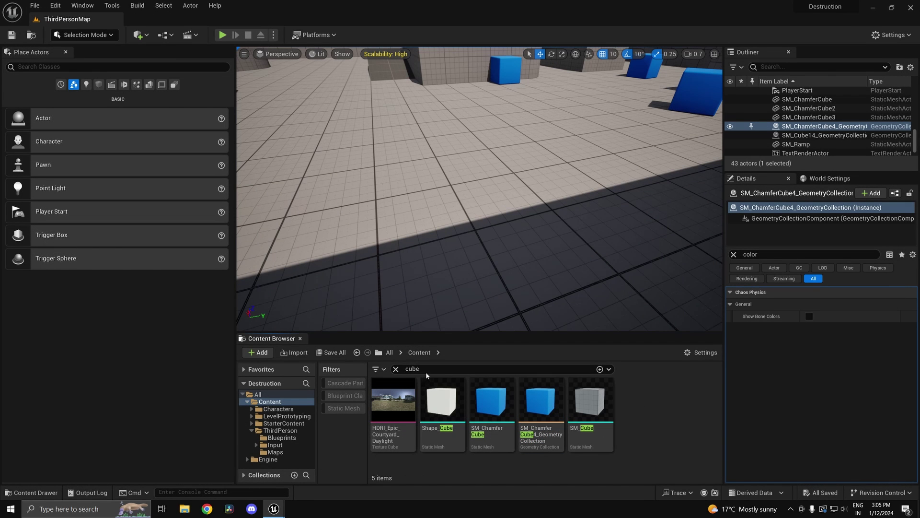
left_click_drag(425, 371, 230, 408)
key("BackSpace")
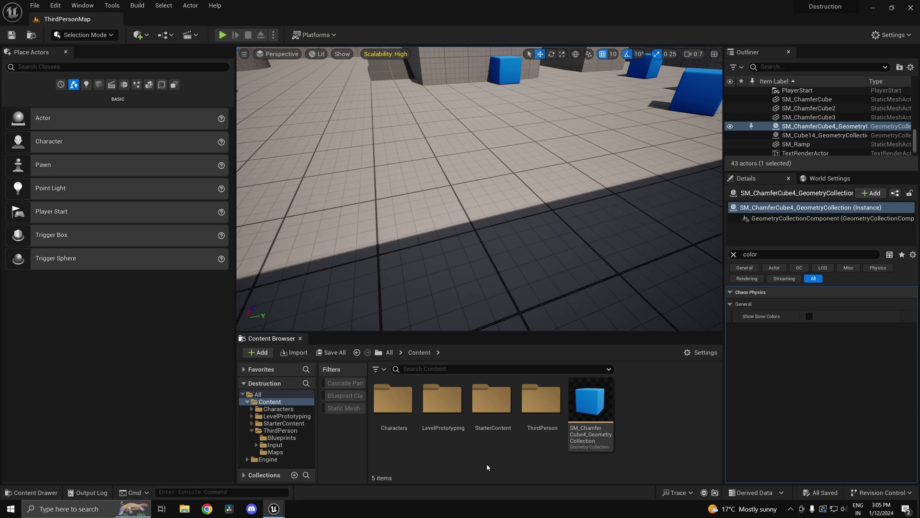
double_click(535, 429)
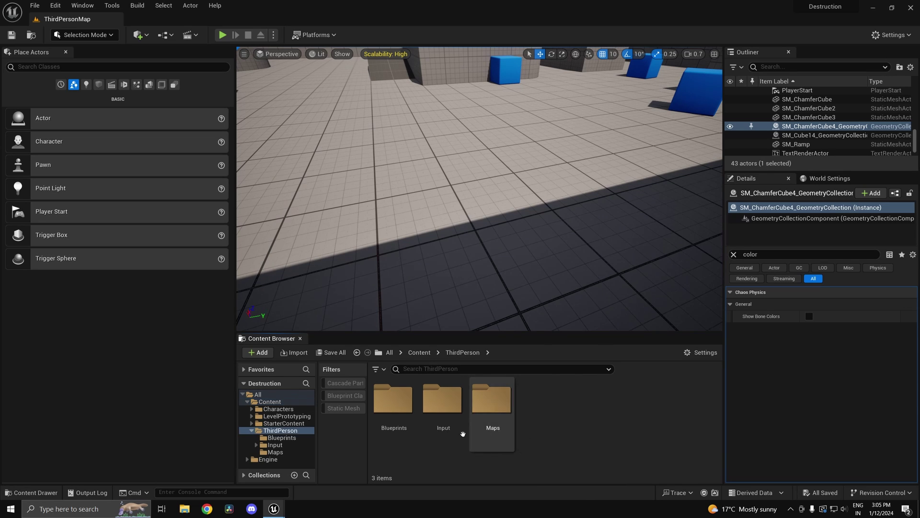
double_click(411, 419)
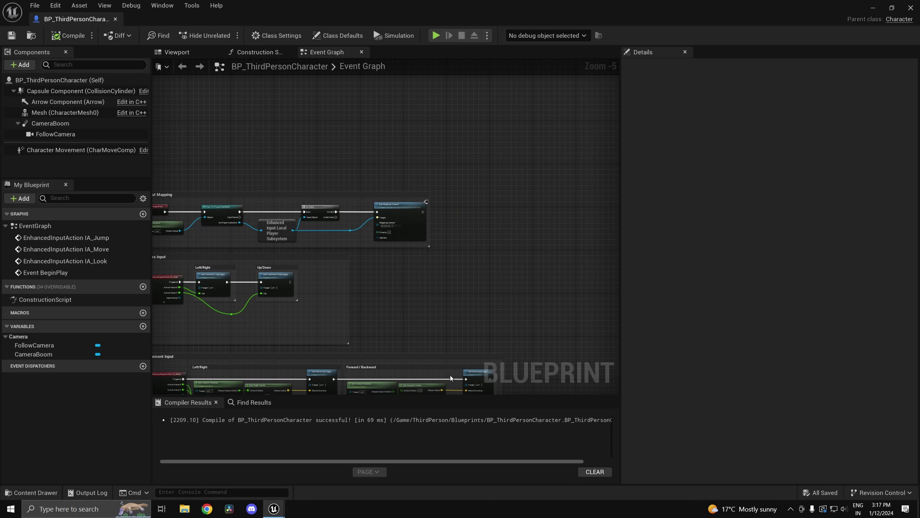
- Add a Spawn Actor from Class node in the empty graph area beside the Add Mapping Context node
scroll(441, 372, "up", 5)
right_click_drag(482, 149, 502, 374)
right_click_drag(515, 224, 504, 341)
right_click_drag(449, 325, 349, 239)
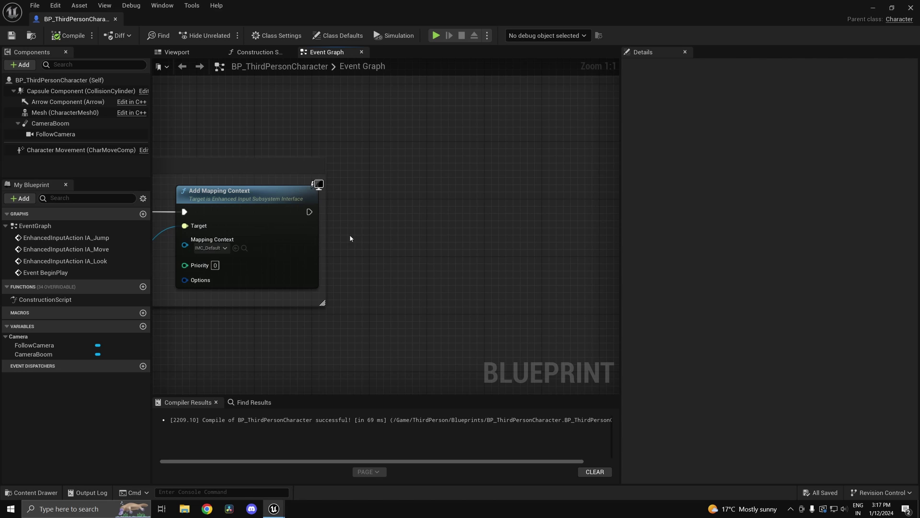
left_click_drag(323, 241, 330, 247)
scroll(429, 268, "down", 5)
right_click_drag(408, 302, 322, 301)
scroll(371, 260, "up", 3)
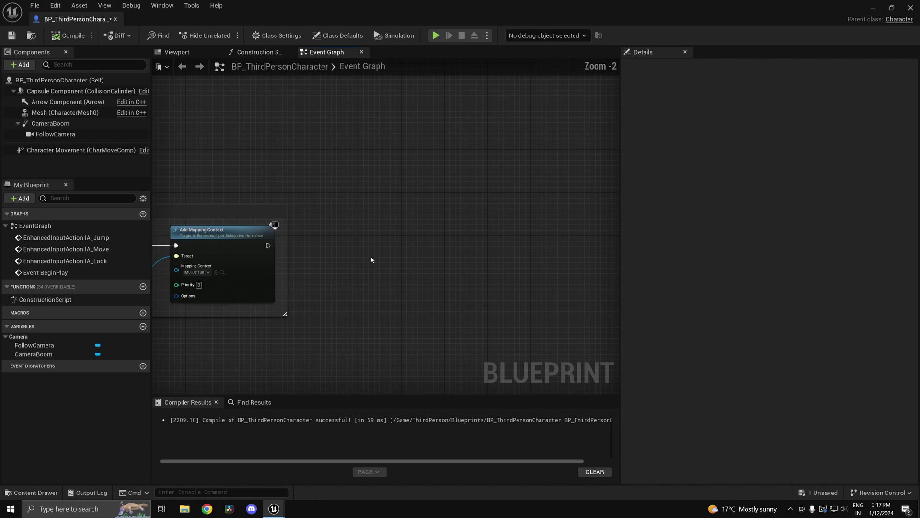
right_click(346, 254)
type("spawn")
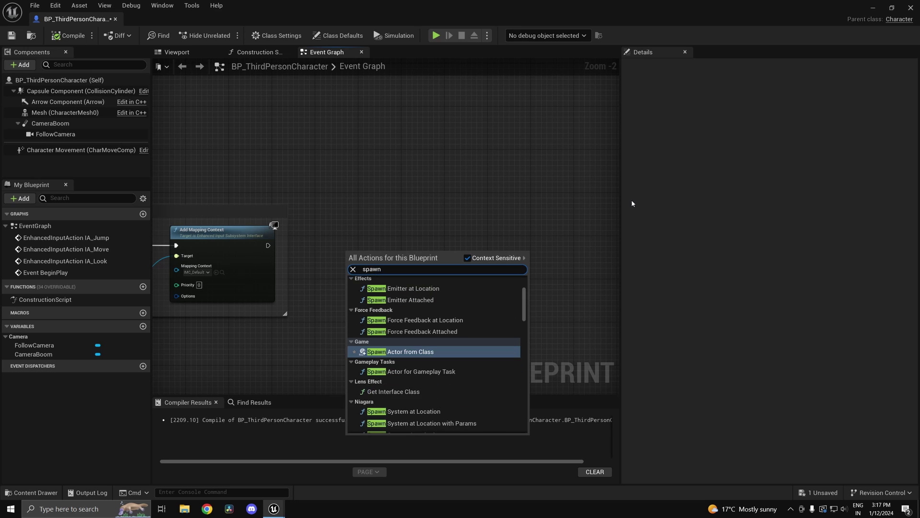
key("Return")
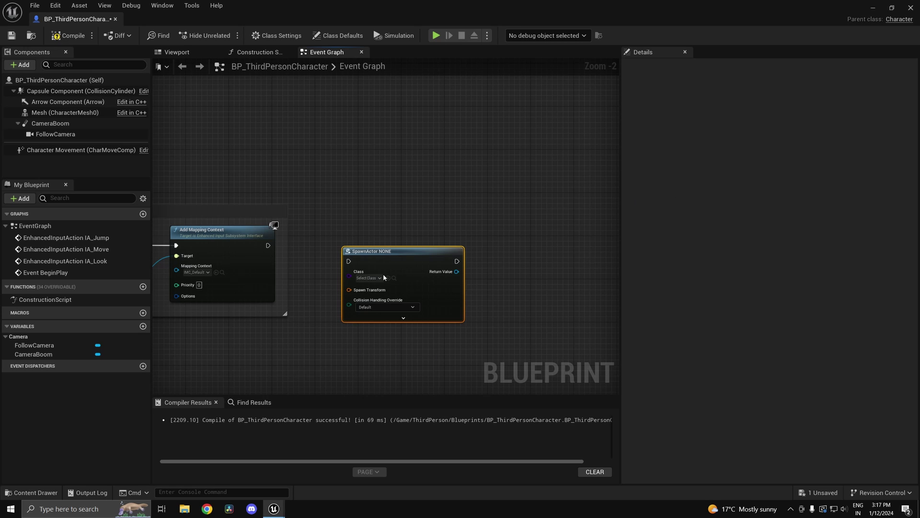
- Set the spawn node's class to FS_MasterField, connect it after Add Mapping Context and align it with that node
scroll(381, 276, "up", 2)
left_click(365, 279)
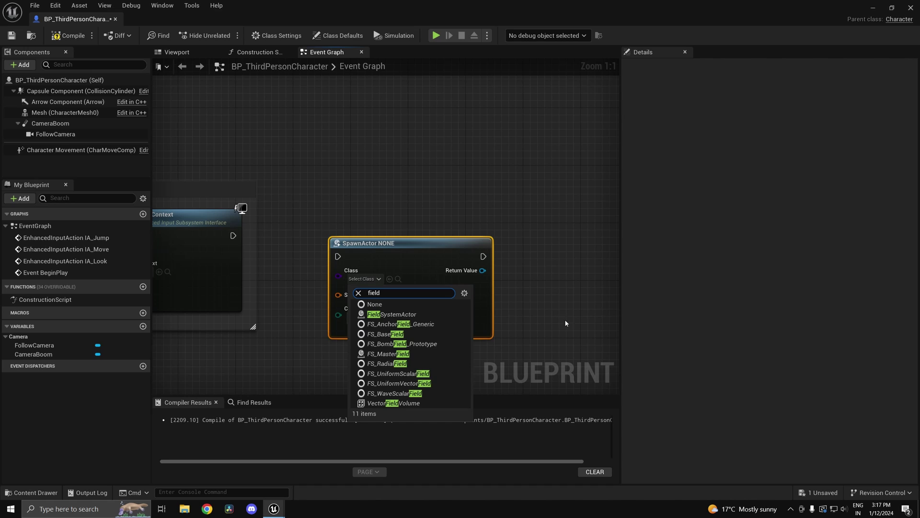
left_click(413, 354)
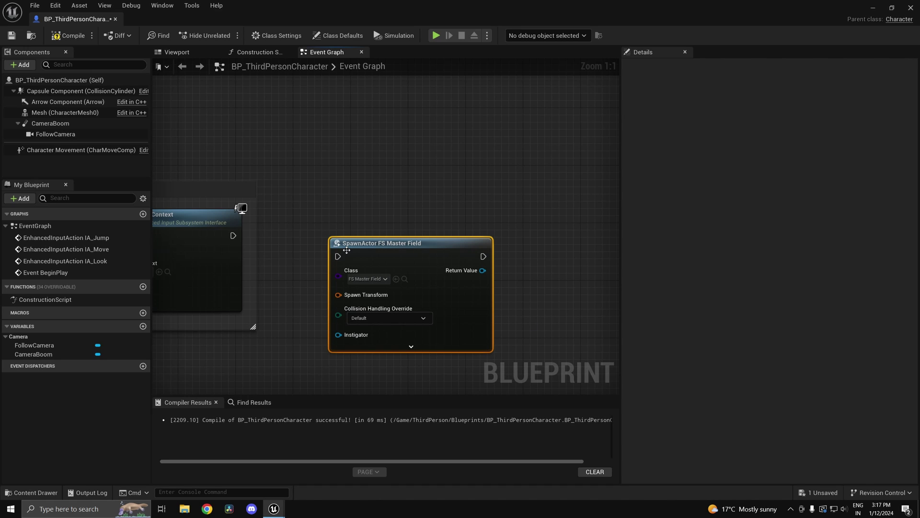
left_click_drag(338, 257, 233, 235)
left_click_drag(402, 260, 366, 238)
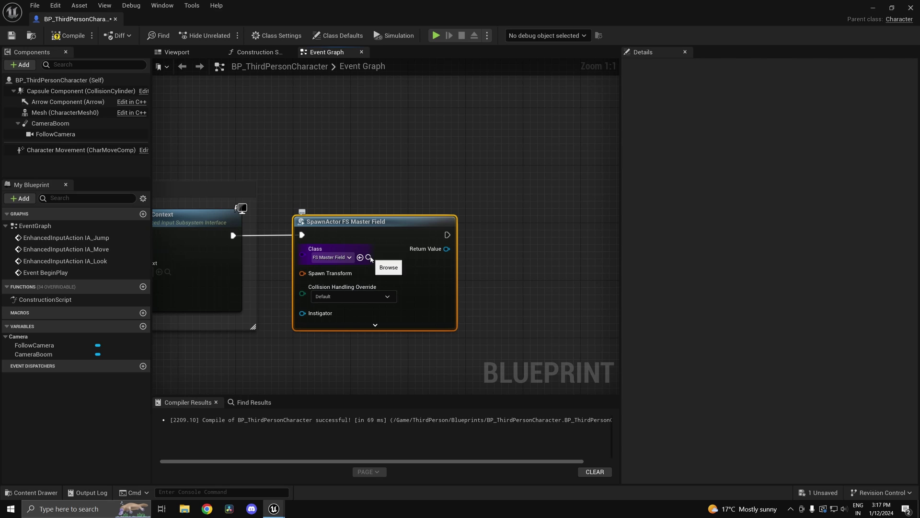
- Open the FS_MasterField blueprint, examine its trigger event and activation switch, and return to the character blueprint
left_click(872, 8)
double_click(628, 411)
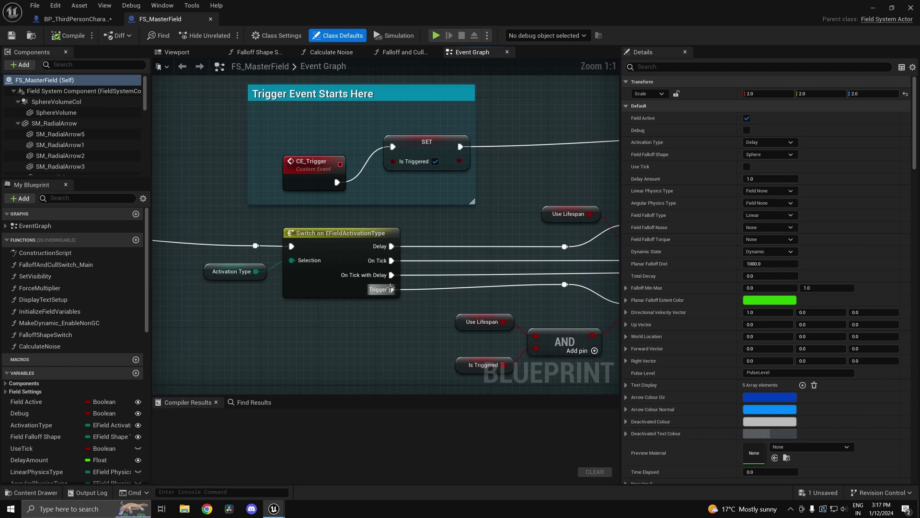
scroll(391, 287, "down", 11)
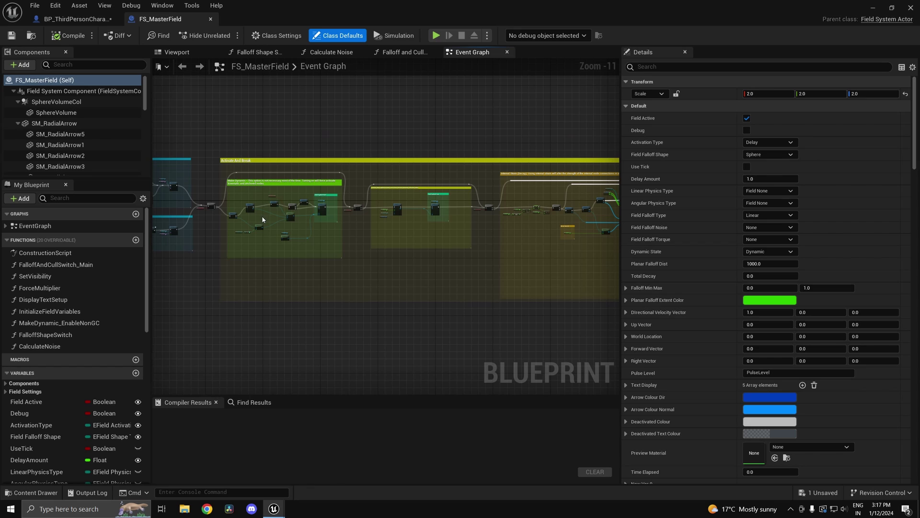
left_click(87, 21)
right_click_drag(473, 334, 411, 337)
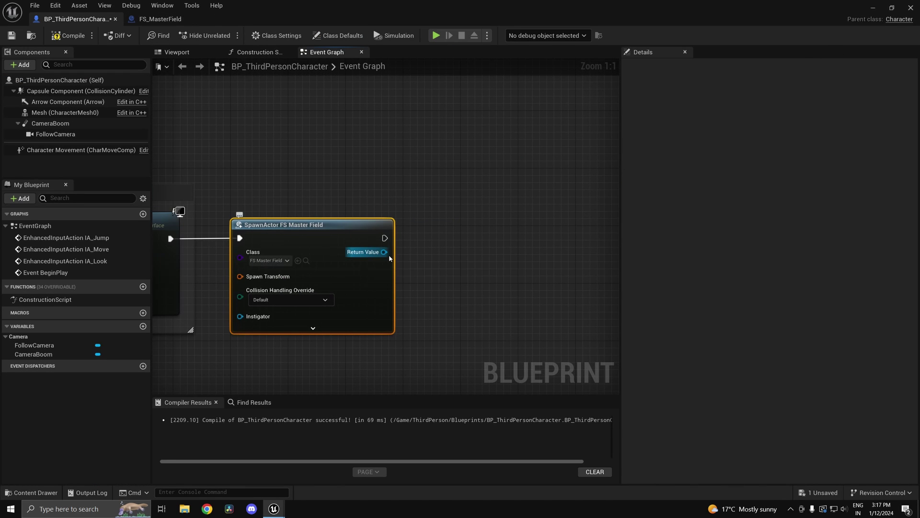
left_click_drag(389, 257, 424, 281)
left_click_drag(388, 257, 469, 290)
type("acti")
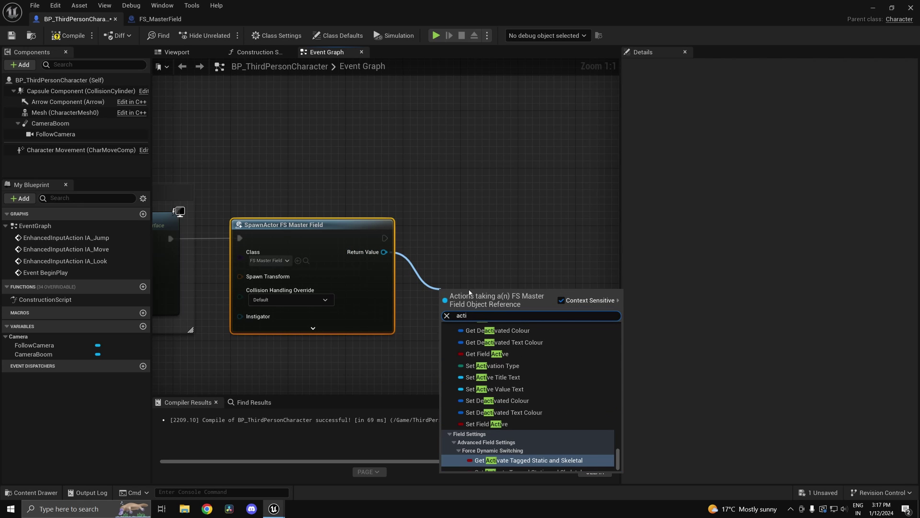
type("vatio")
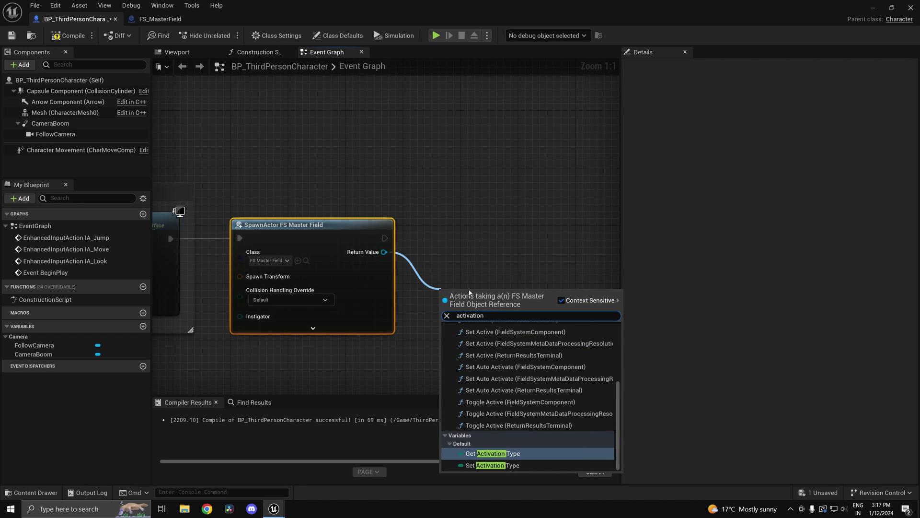
type("n")
key("Return")
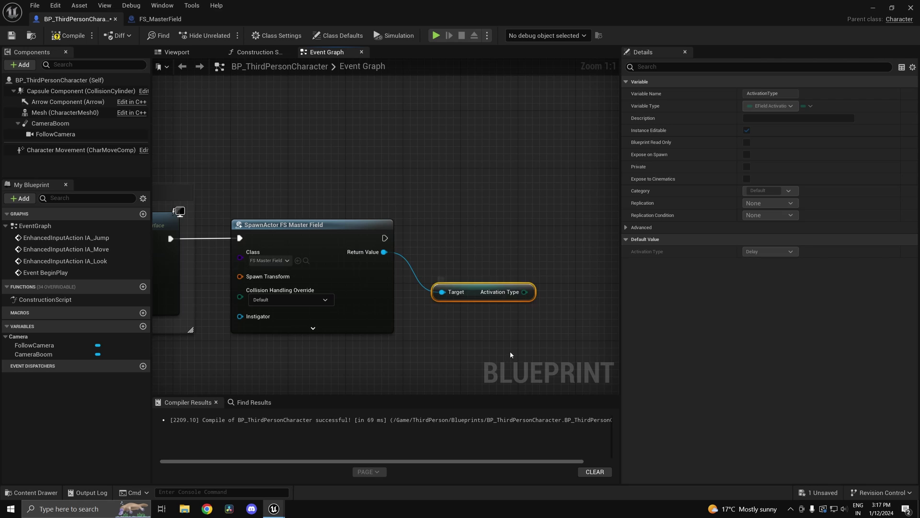
key("Delete")
- Add a Set Activation Type node from the SpawnActor node's return value
left_click_drag(384, 251, 444, 284)
type("set")
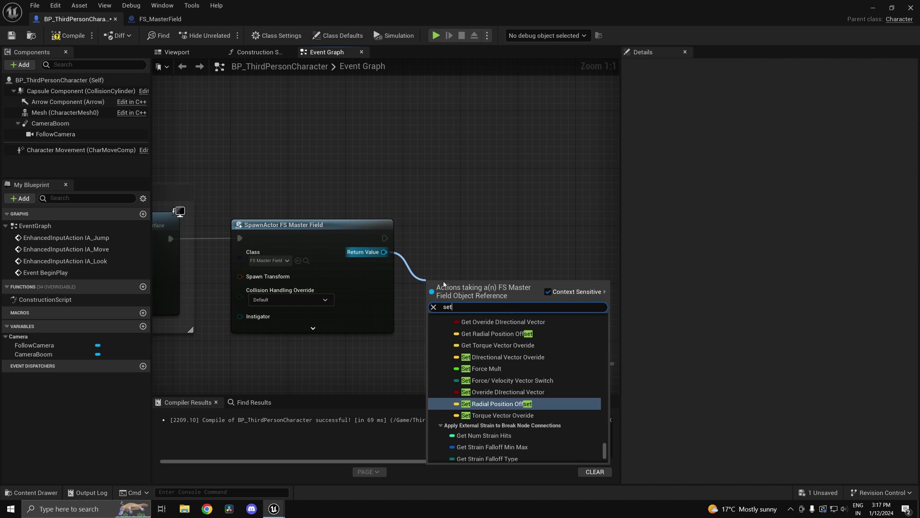
type(" activa")
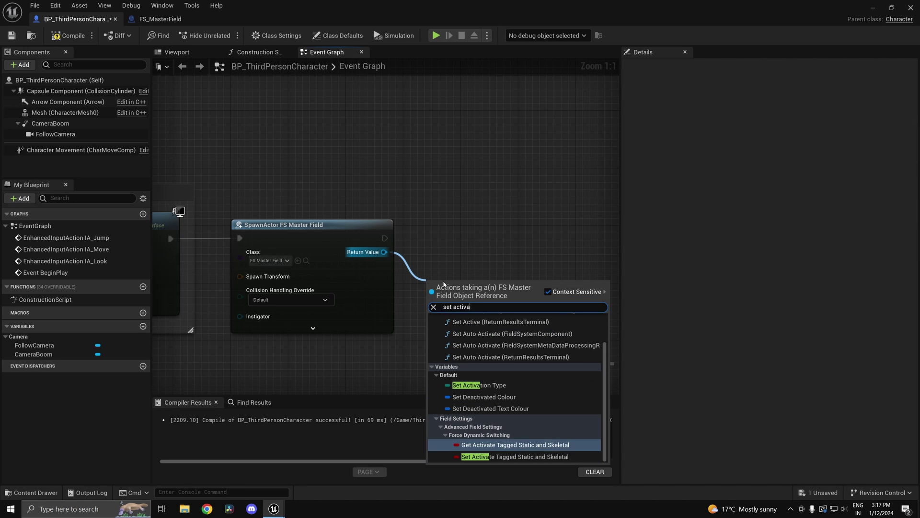
key("Return")
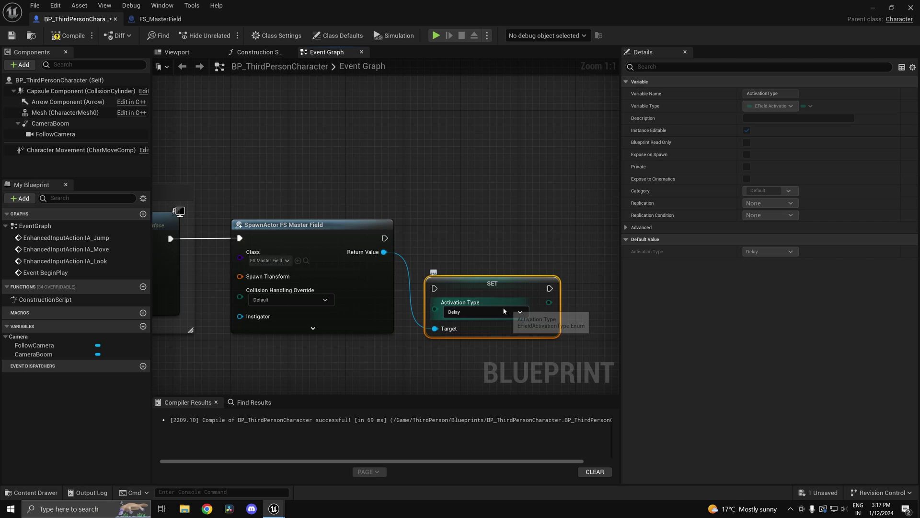
- Look through the variables of FS_MasterField, inspect ActivationType, and return to the character blueprint
left_click(160, 18)
scroll(109, 427, "down", 10)
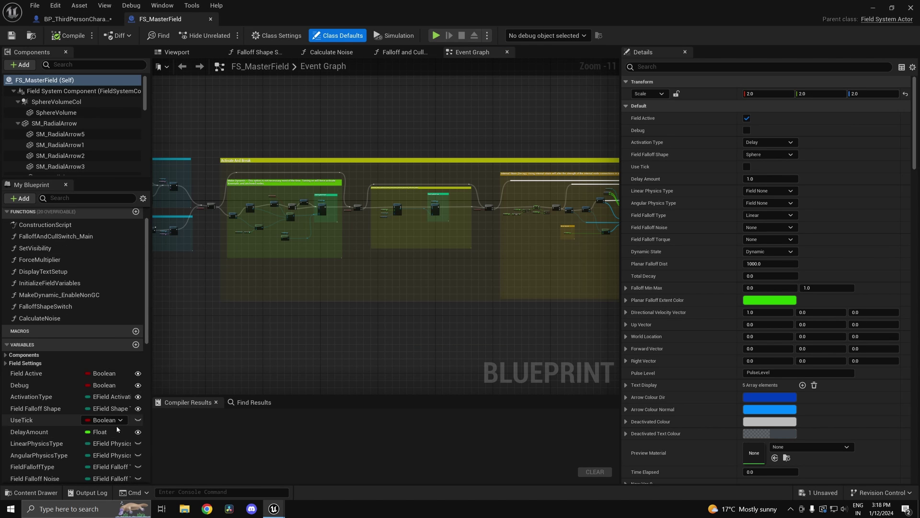
scroll(109, 431, "down", 5)
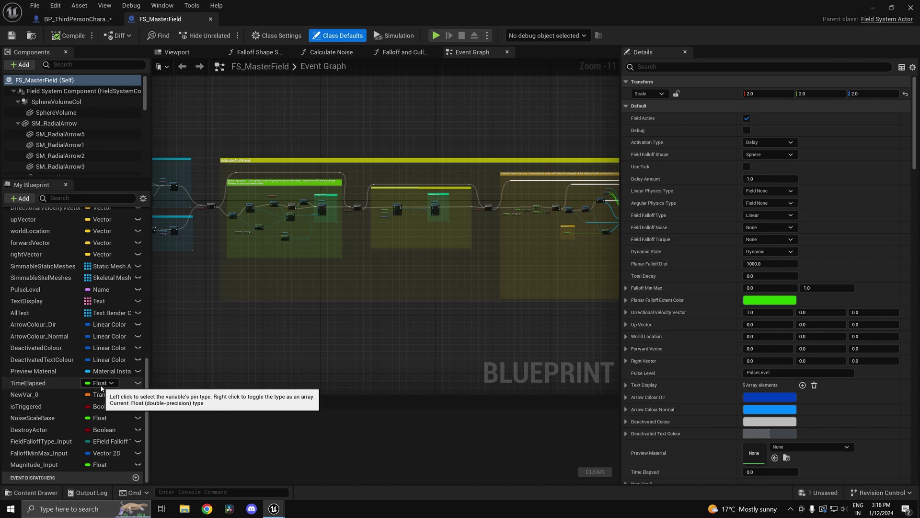
scroll(64, 450, "up", 10)
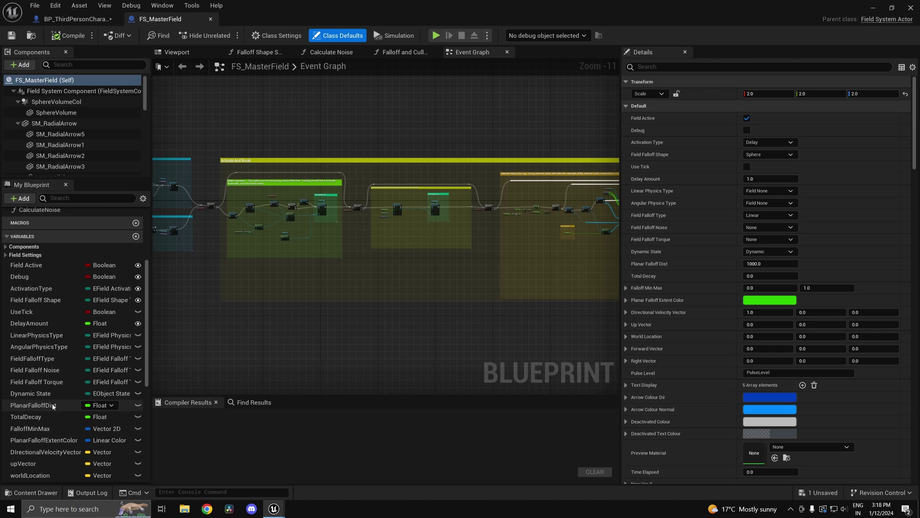
left_click(31, 288)
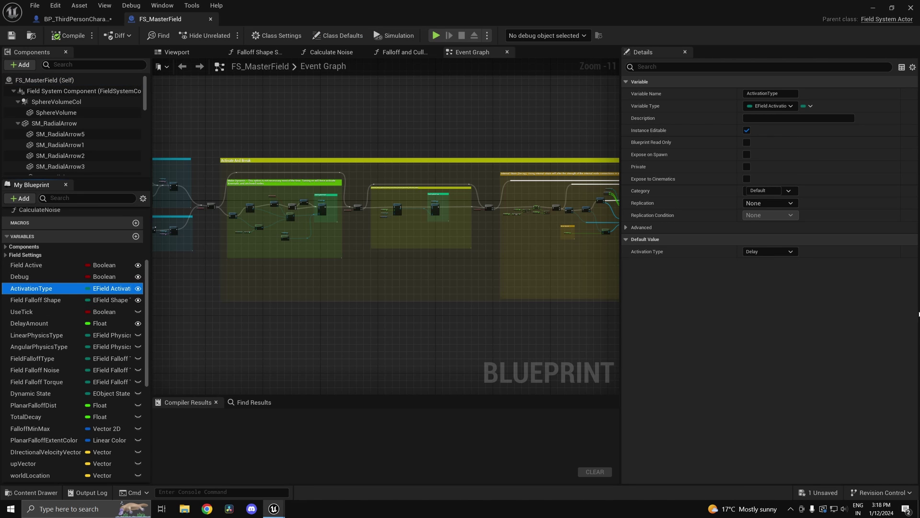
left_click(74, 18)
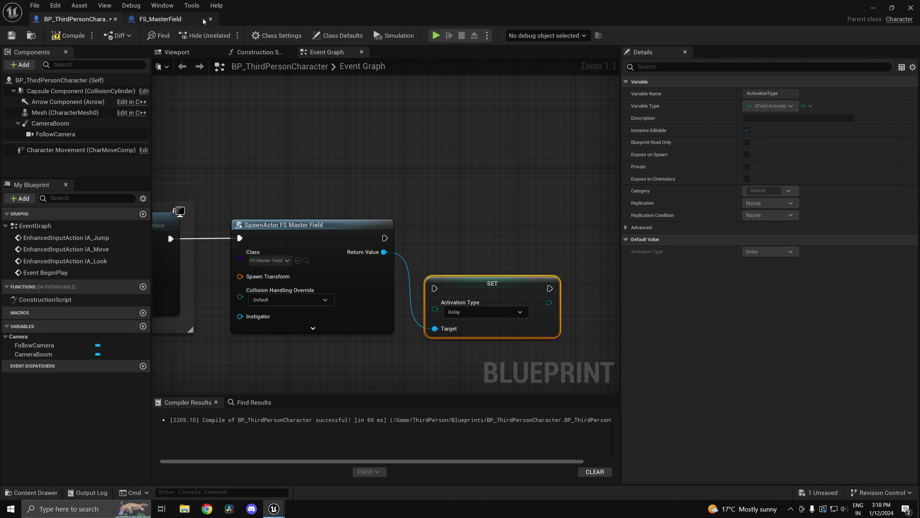
- Close the FS_MasterField blueprint and set Activation Type to Trigger on the Set node, wired and aligned after SpawnActor
key("ctrl+w")
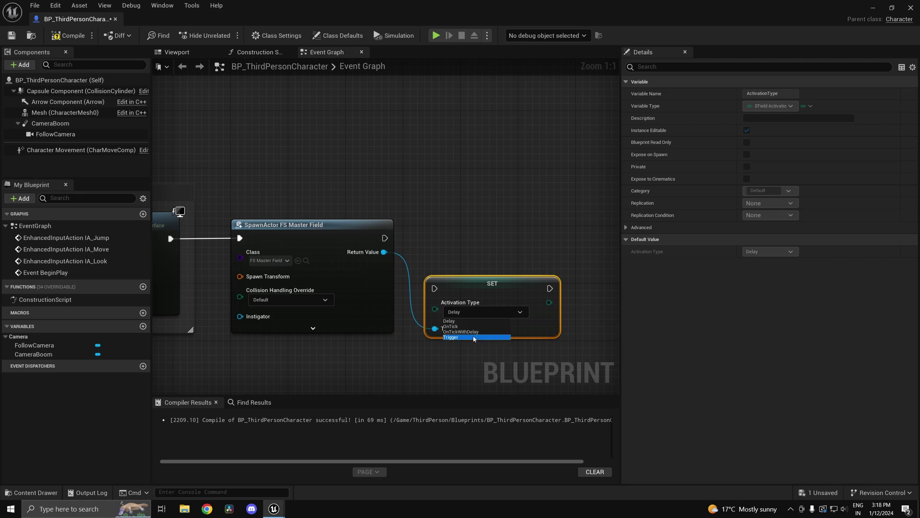
left_click_drag(473, 283, 480, 232)
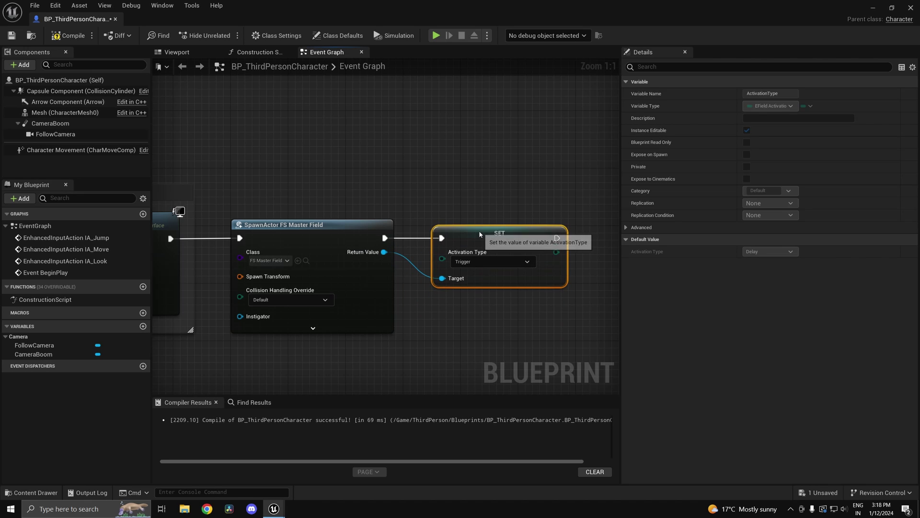
- Feed the SpawnActor node's Spawn Transform from a new Get Actor Transform node
right_click_drag(541, 316, 619, 263)
left_click_drag(379, 224, 283, 320)
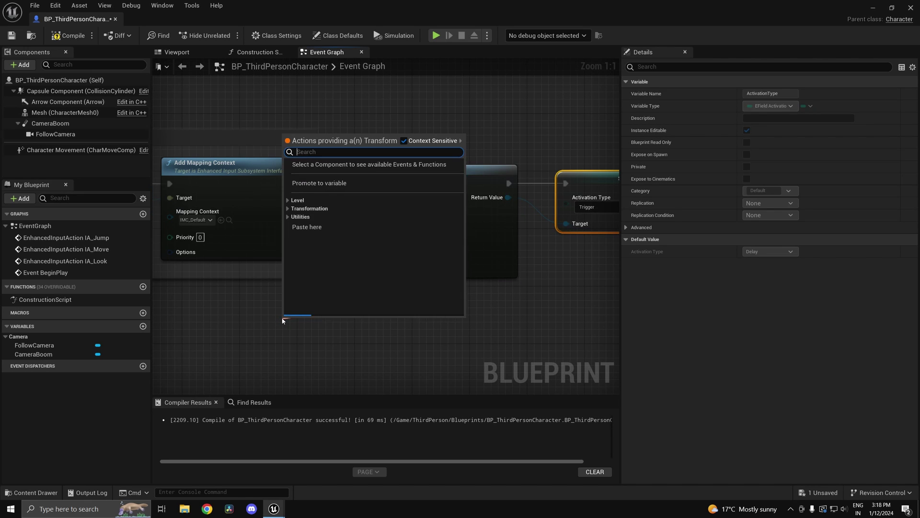
type("get actor")
key("Return")
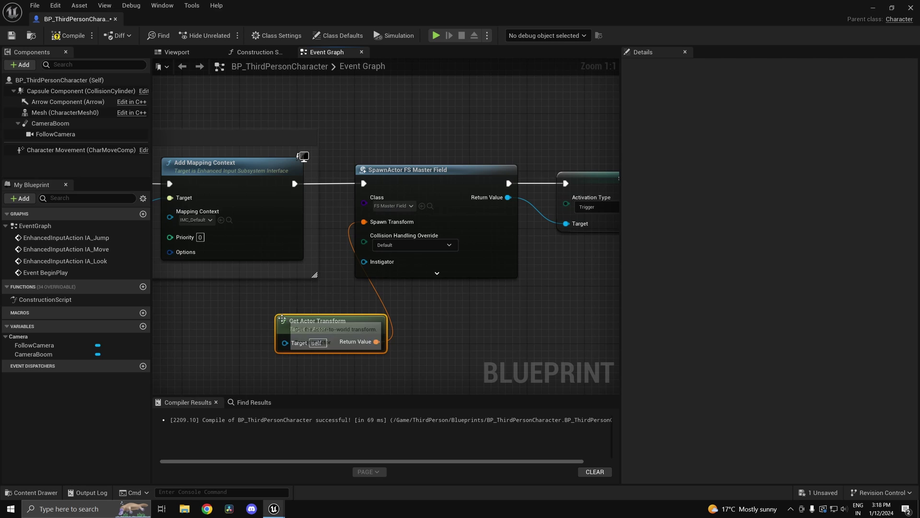
- Move the SpawnActor and Set nodes farther from Add Mapping Context and place Get Actor Transform next to the spawn node
scroll(322, 293, "down", 2)
left_click_drag(443, 177, 613, 381)
left_click_drag(350, 138, 430, 138)
left_click_drag(287, 243, 331, 195)
right_click_drag(351, 230, 264, 261)
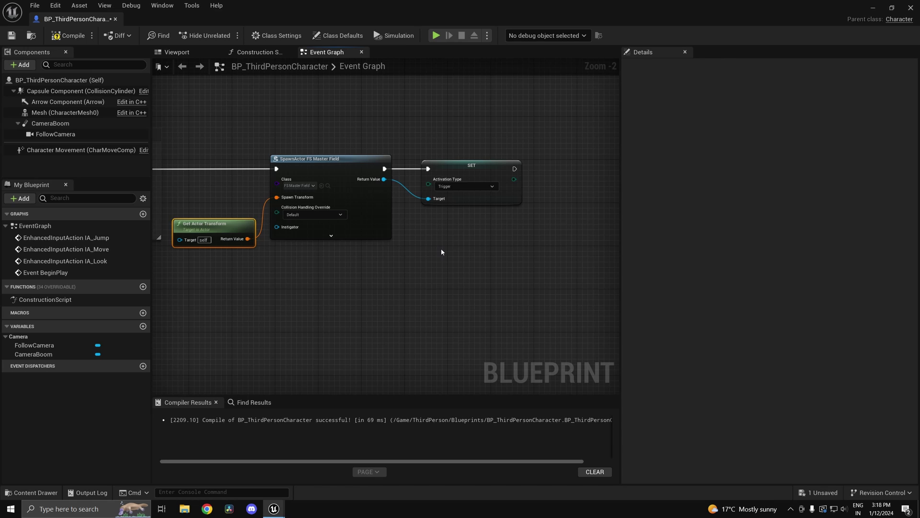
- Paste a copy of the Get Actor Transform node below the Set Activation Type node
key("ctrl+v")
right_click_drag(506, 252, 405, 303)
scroll(404, 303, "up", 2)
left_click_drag(391, 293, 441, 289)
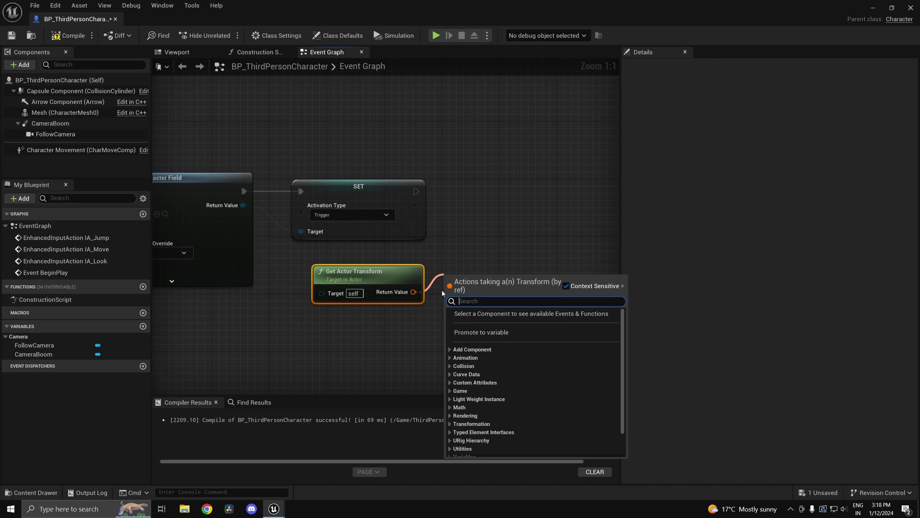
left_click(333, 254)
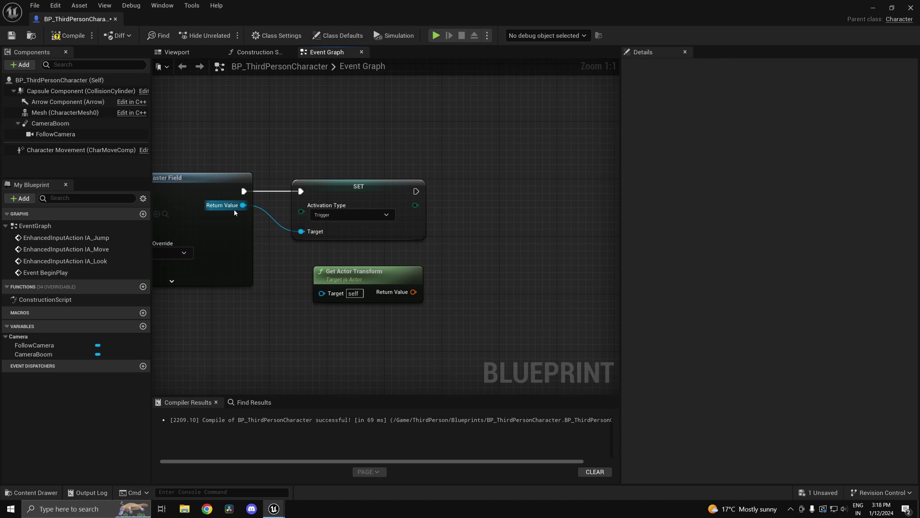
- Add a Set Sphere Radius node for SphereVolumeCol from the spawned field, set it to 100, wire it after Activation Type, and recompile
left_click_drag(239, 206, 432, 269)
type("set sphere")
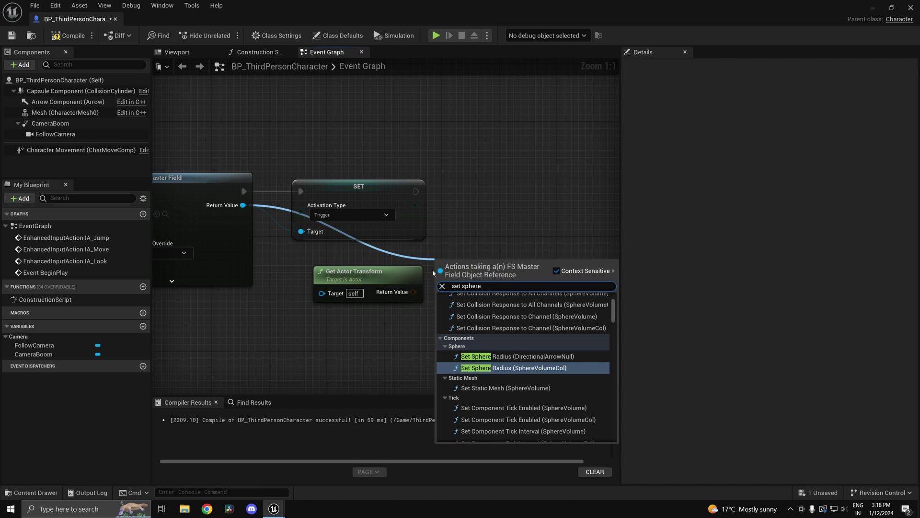
key("Return")
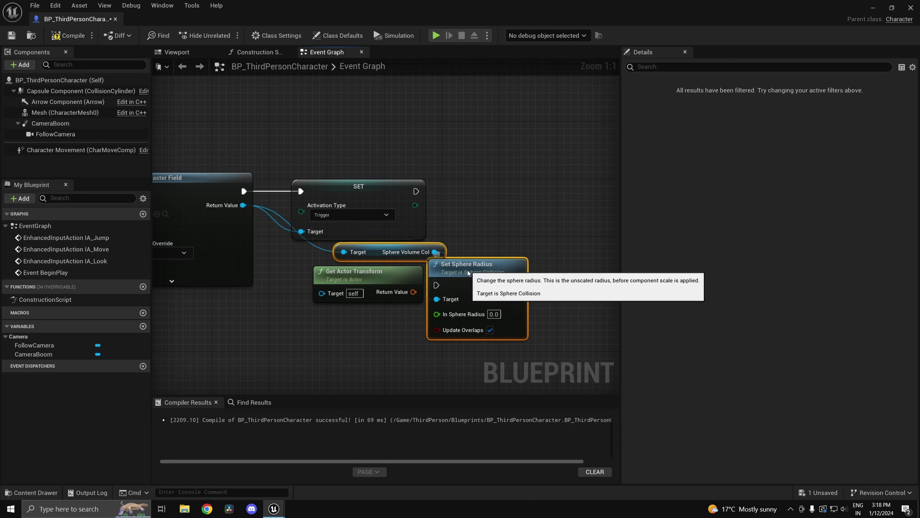
left_click_drag(465, 273, 523, 173)
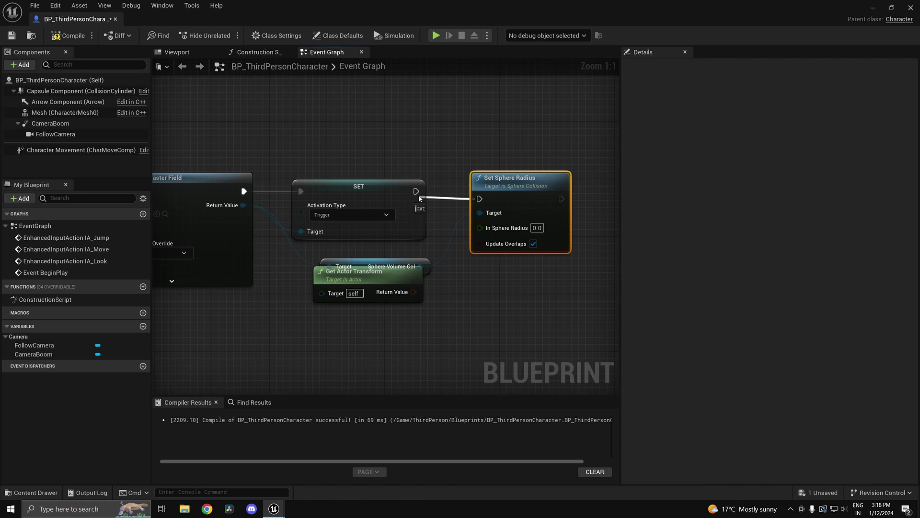
left_click_drag(365, 294, 371, 344)
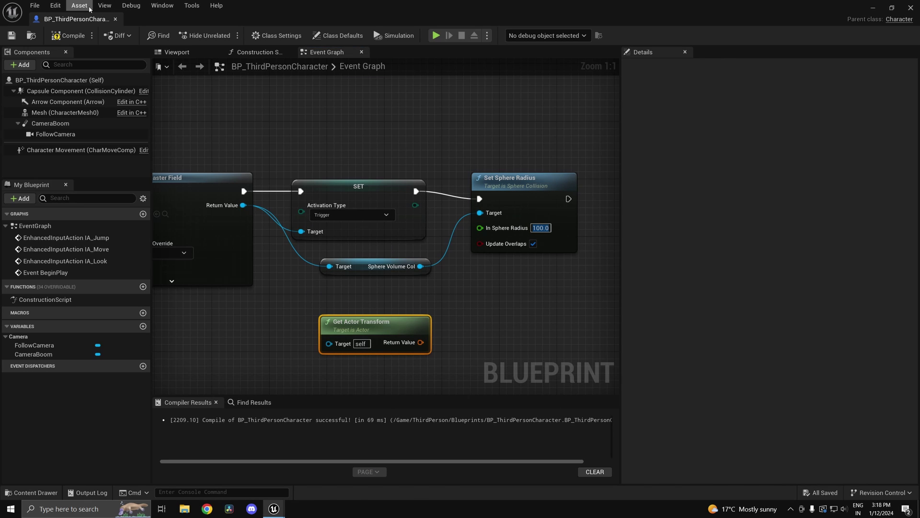
left_click(68, 35)
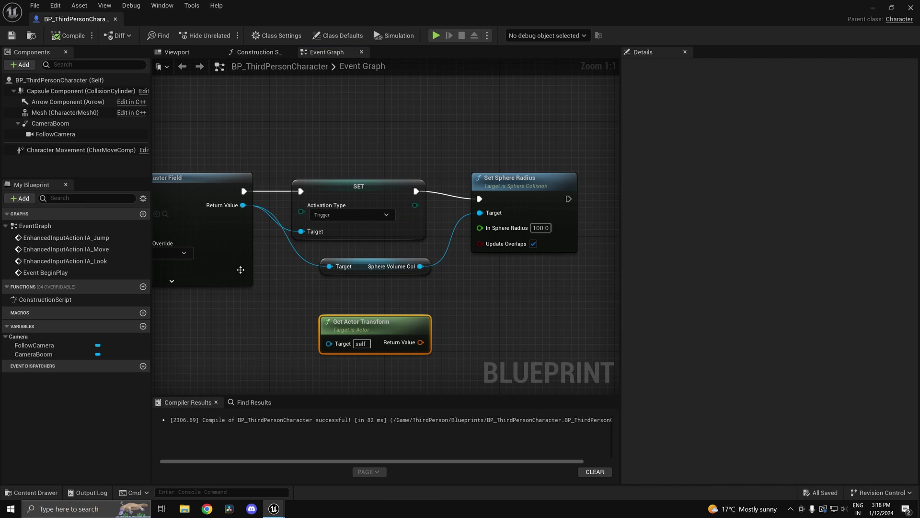
- Open the FS_MasterField blueprint from the FieldNodes folder and examine the SphereVolumeCol component's shape and sphere radius
left_click(536, 196)
right_click_drag(352, 269, 504, 261)
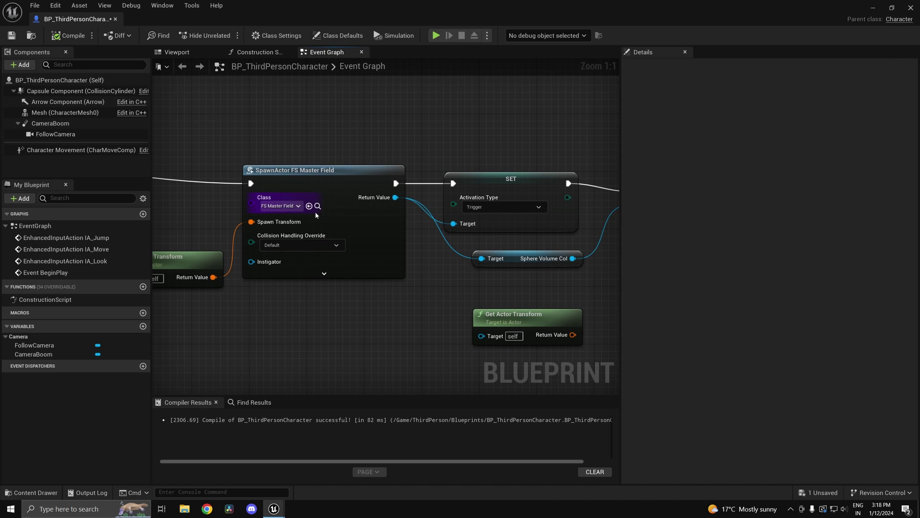
left_click(873, 8)
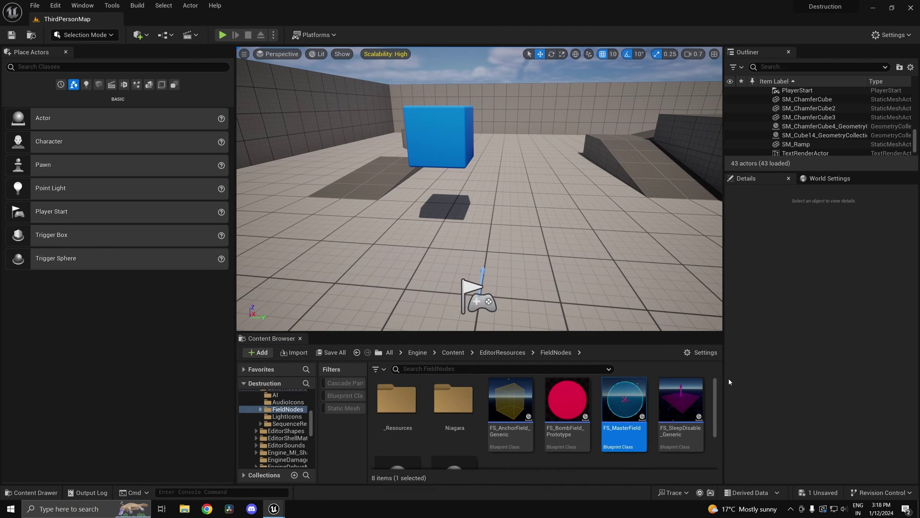
double_click(635, 403)
double_click(88, 102)
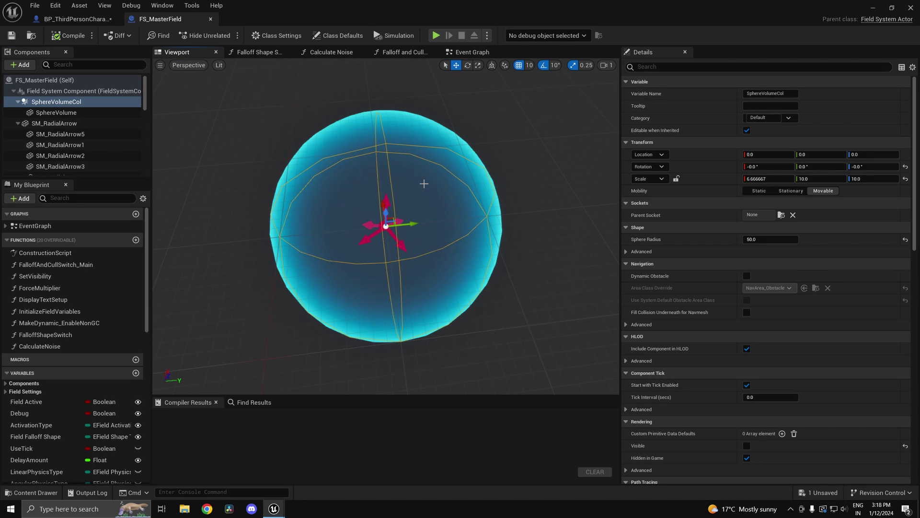
right_click_drag(470, 235, 470, 213)
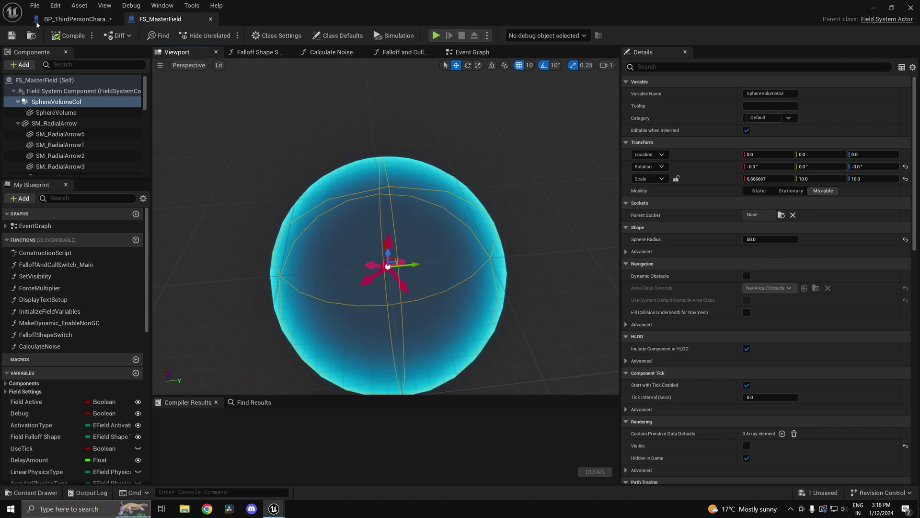
- Return to the BP_ThirdPersonCharacter event graph and align the Set Sphere Radius node with the Activation Type setter
left_click(74, 19)
scroll(477, 326, "down", 2)
right_click_drag(477, 327, 361, 291)
scroll(509, 222, "up", 2)
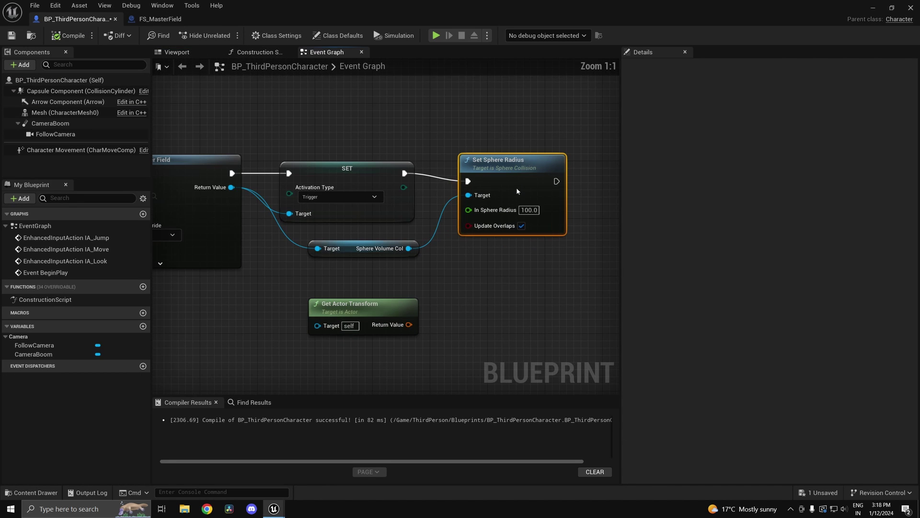
left_click_drag(516, 186, 524, 179)
right_click_drag(486, 268, 430, 268)
- Add a Set Radial Magnitude node of 100 from the spawned field's Return Value, wire it after Set Sphere Radius, and save
left_click_drag(174, 185, 487, 276)
type("set radial")
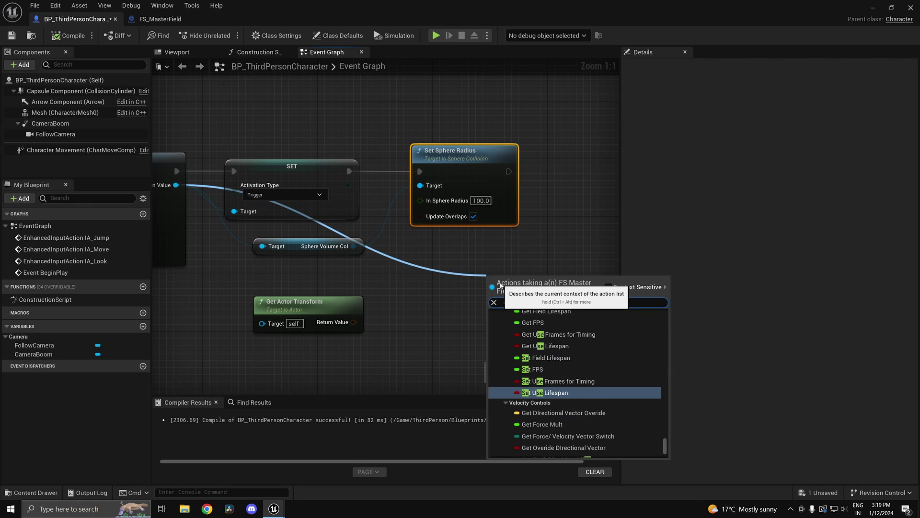
type(" ma")
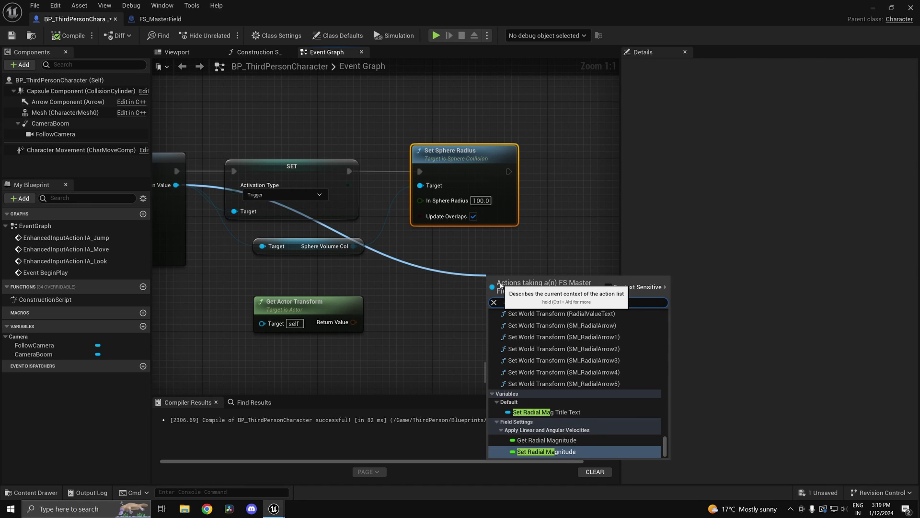
key("Return")
left_click_drag(554, 276, 618, 161)
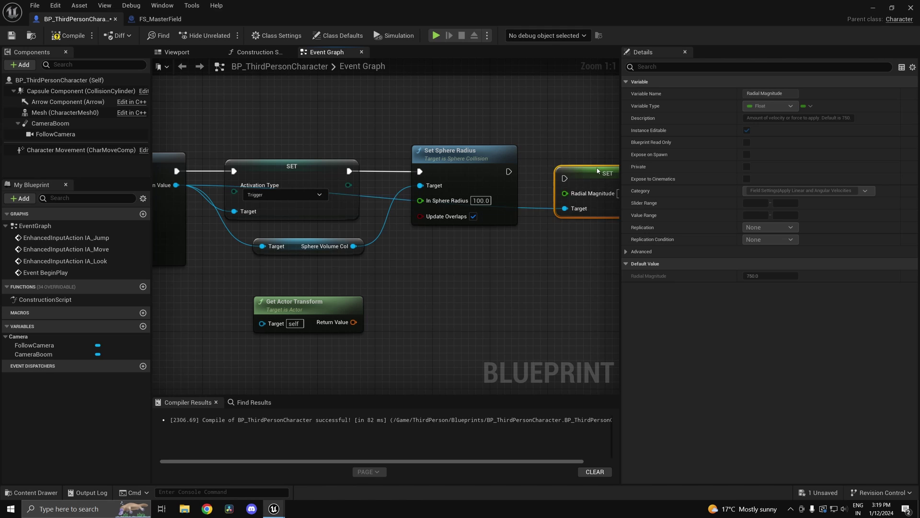
left_click_drag(509, 171, 558, 171)
right_click_drag(580, 218, 384, 233)
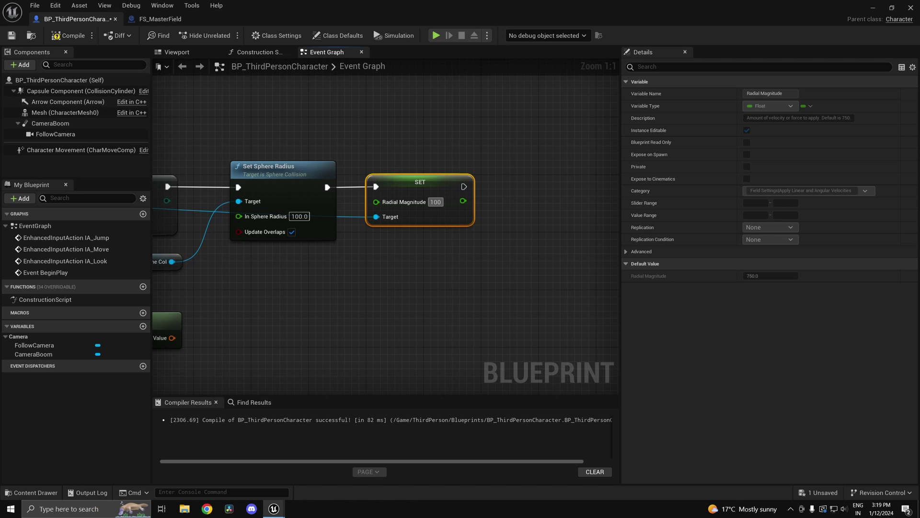
key("Return")
key("ctrl+s")
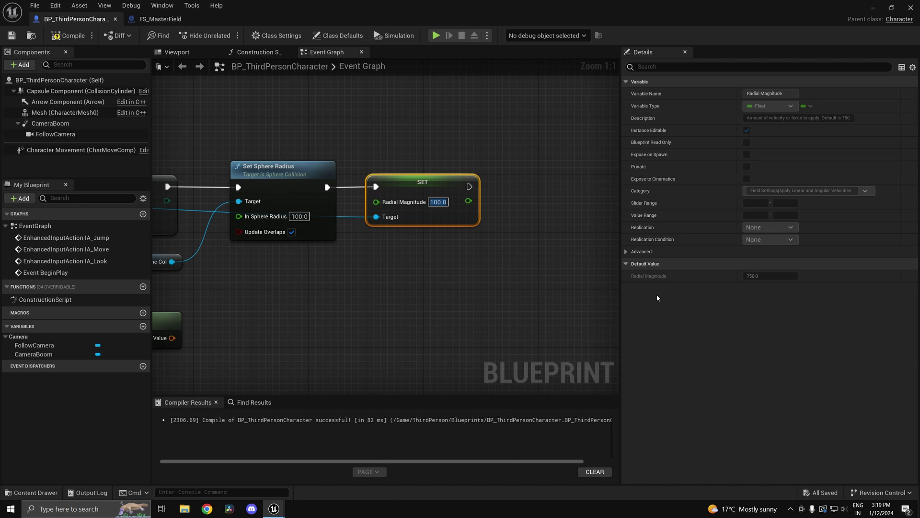
scroll(531, 275, "down", 2)
right_click_drag(531, 283, 442, 291)
scroll(442, 292, "up", 1)
scroll(442, 292, "down", 5)
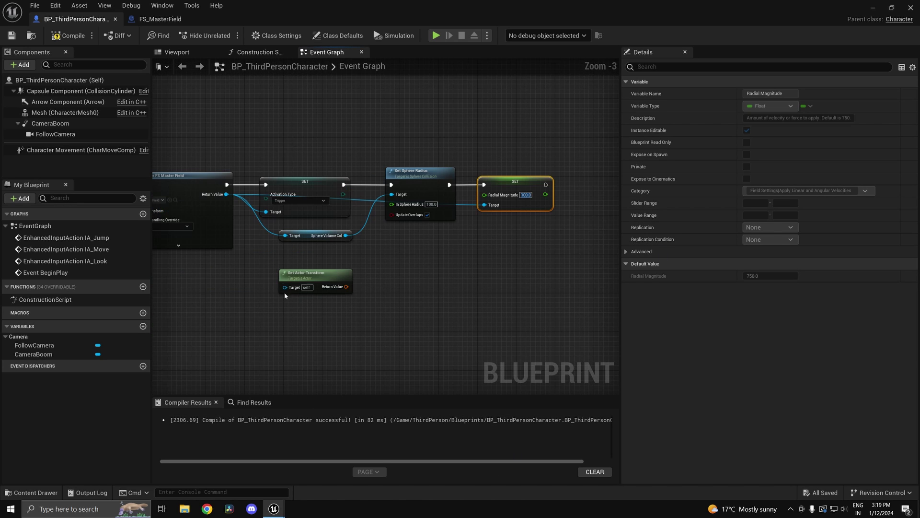
scroll(289, 309, "up", 3)
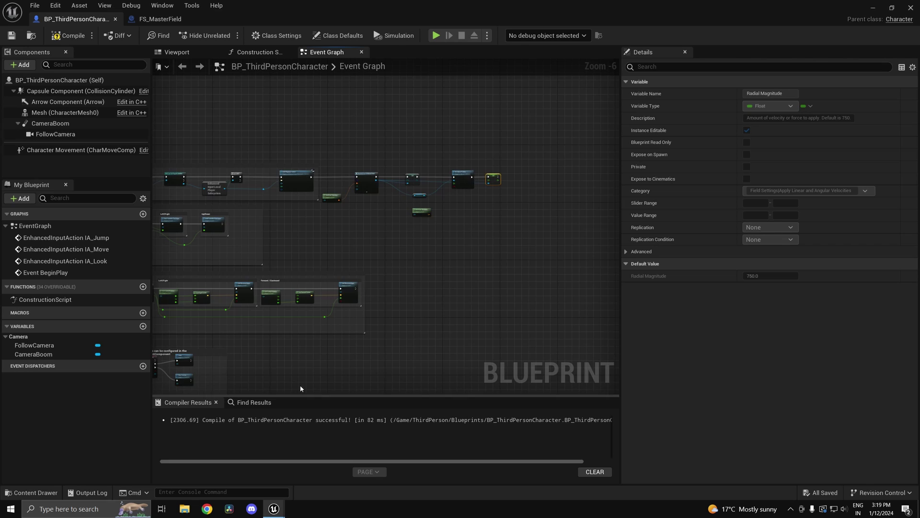
key("c")
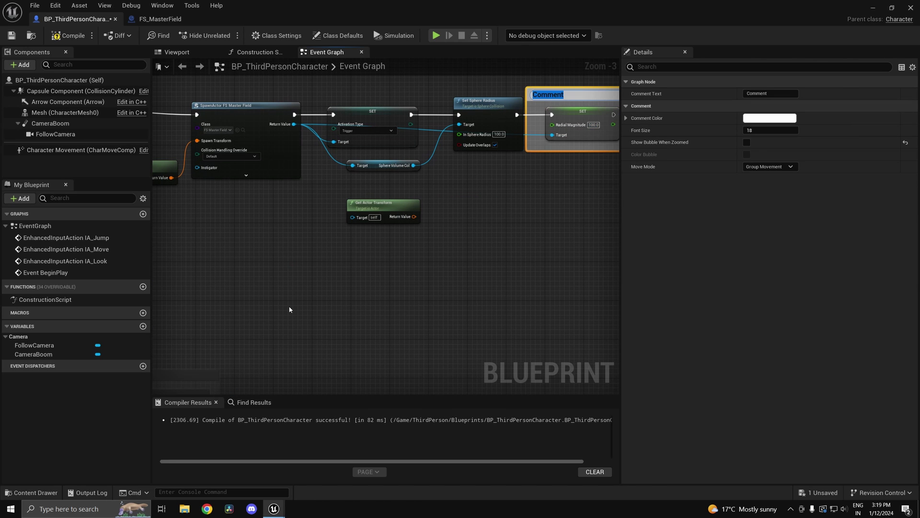
key("ctrl+z")
- Add an Event Tick node in the empty space below the field-spawning chain and place the spare Get Actor Transform node beneath it
right_click(275, 303)
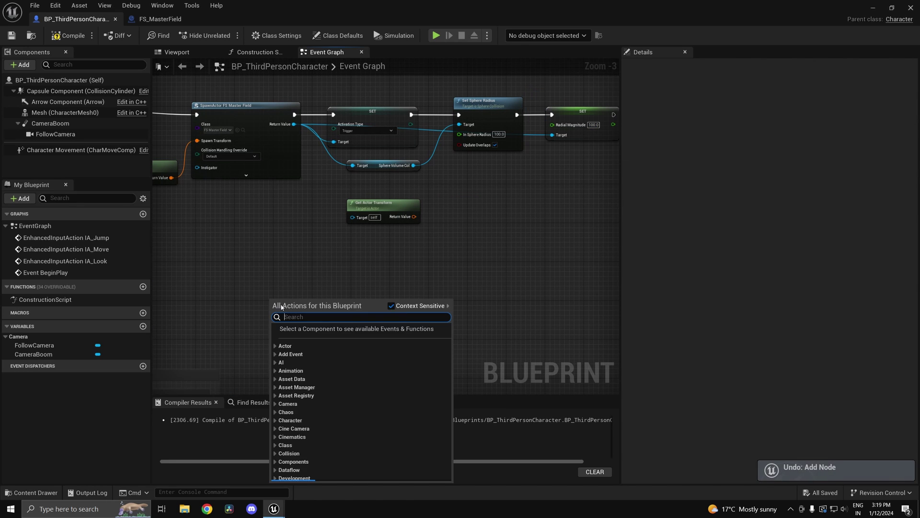
key("Escape")
scroll(281, 309, "up", 3)
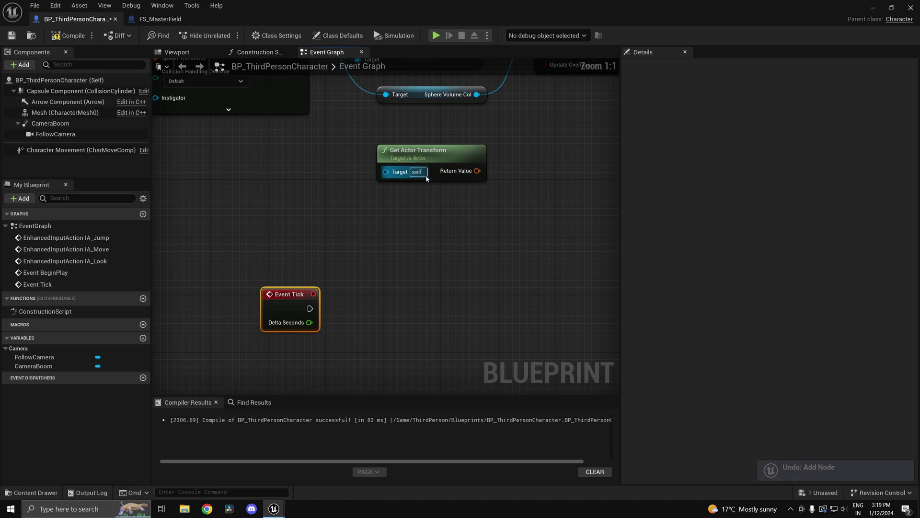
left_click_drag(434, 160, 261, 51)
right_click_drag(276, 103, 308, 330)
left_click_drag(316, 278, 309, 256)
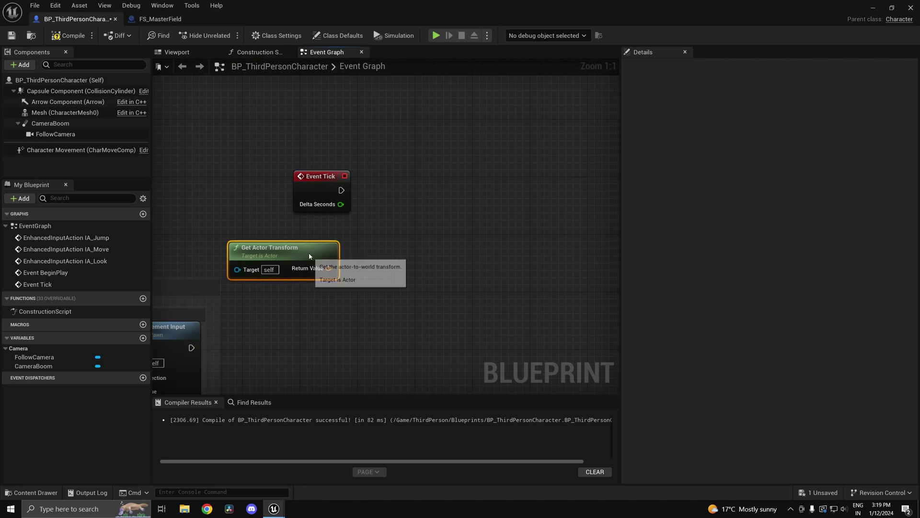
scroll(309, 256, "down", 4)
scroll(300, 284, "up", 3)
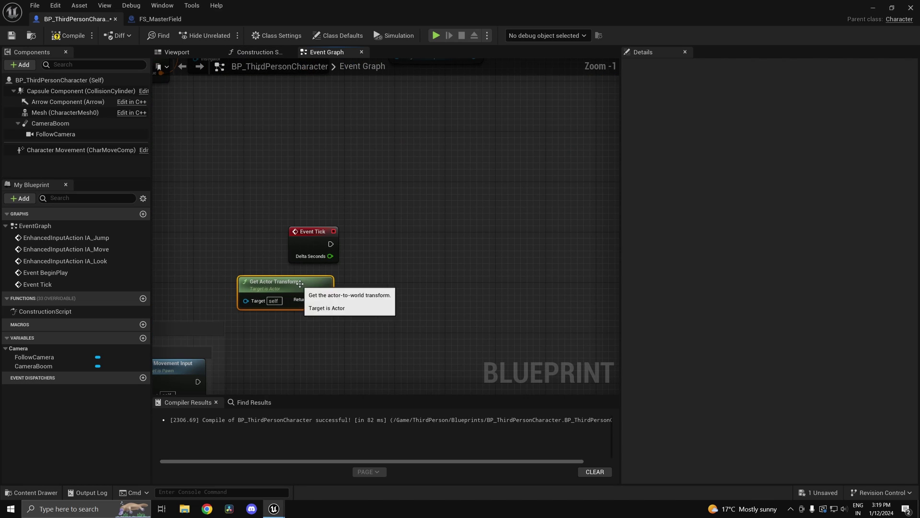
- Shift the Activation Type, Sphere Radius and Radial Magnitude nodes farther from SpawnActor to make room for another node
right_click_drag(345, 144, 174, 392)
right_click_drag(404, 164, 590, 137)
left_click_drag(425, 155, 705, 305)
right_click_drag(258, 233, 359, 224)
left_click_drag(303, 195, 416, 202)
- Promote the SpawnActor Return Value to a variable named Field and insert its Set node between SpawnActor and the Activation Type setter
left_click_drag(230, 214, 258, 214)
type("promo")
key("Return")
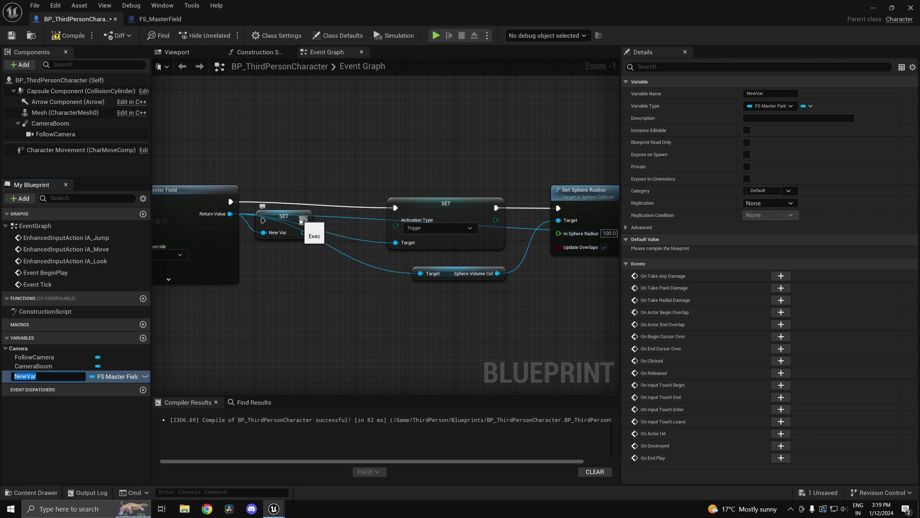
type("Field")
key("Return")
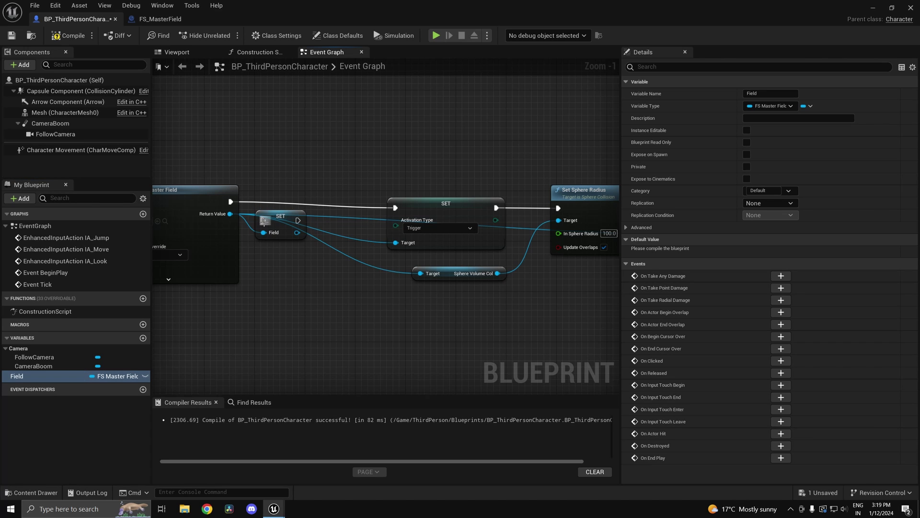
left_click_drag(280, 215, 395, 208)
scroll(395, 211, "down", 3)
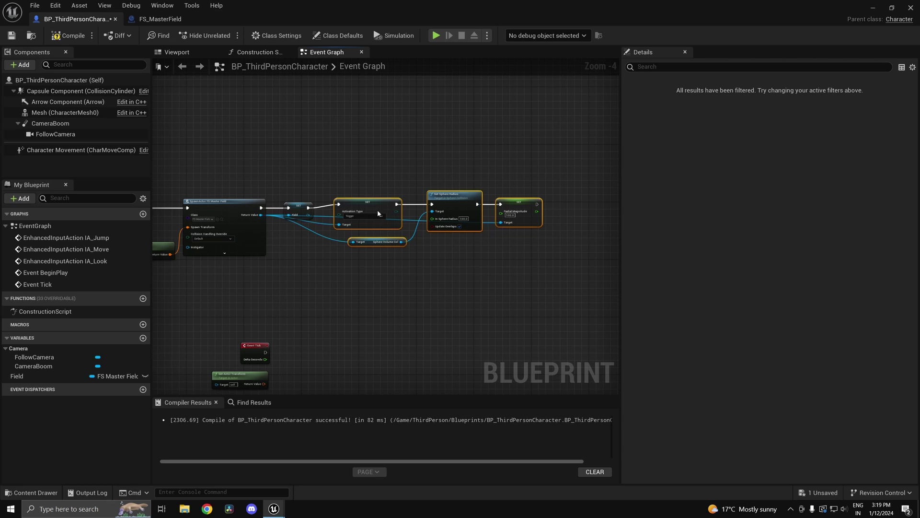
left_click_drag(368, 209, 365, 214)
- Place a getter for the Field variable just above the Event Tick node
right_click_drag(269, 392, 323, 306)
scroll(323, 307, "up", 3)
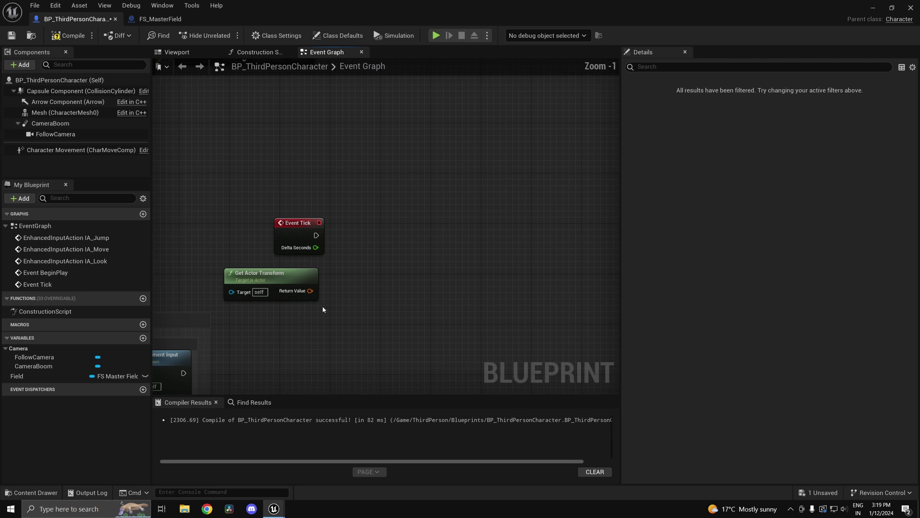
left_click_drag(61, 379, 303, 344, "ctrl")
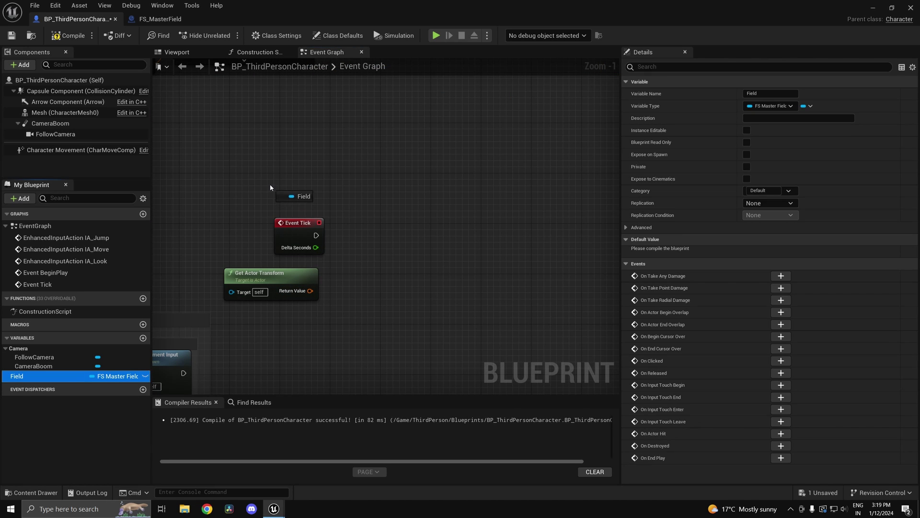
left_click_drag(270, 187, 271, 187, "ctrl")
- Add a Set Actor Transform node targeting the Field reference
left_click_drag(355, 207, 356, 208)
type("set actor tr")
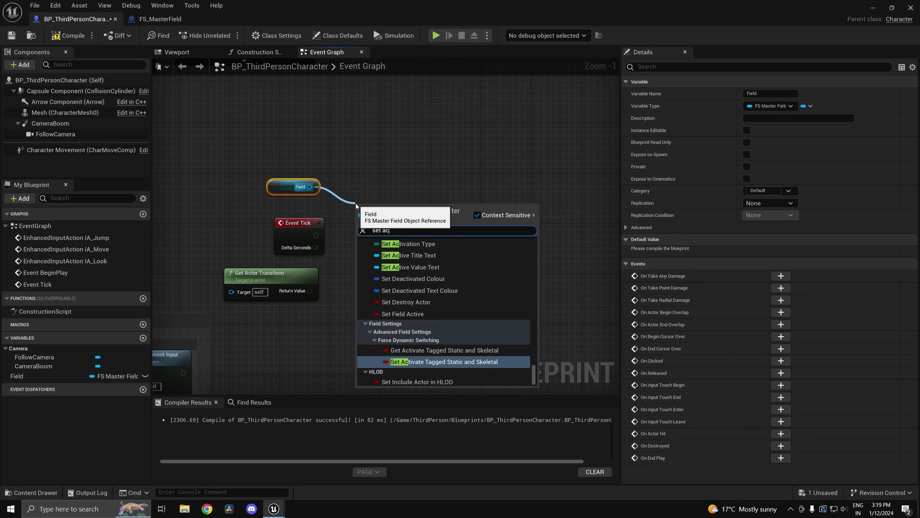
key("Down")
key("Down")
key("Down")
key("Down")
key("Down")
key("Down")
key("Down")
key("Down")
key("Down")
key("Down")
key("Down")
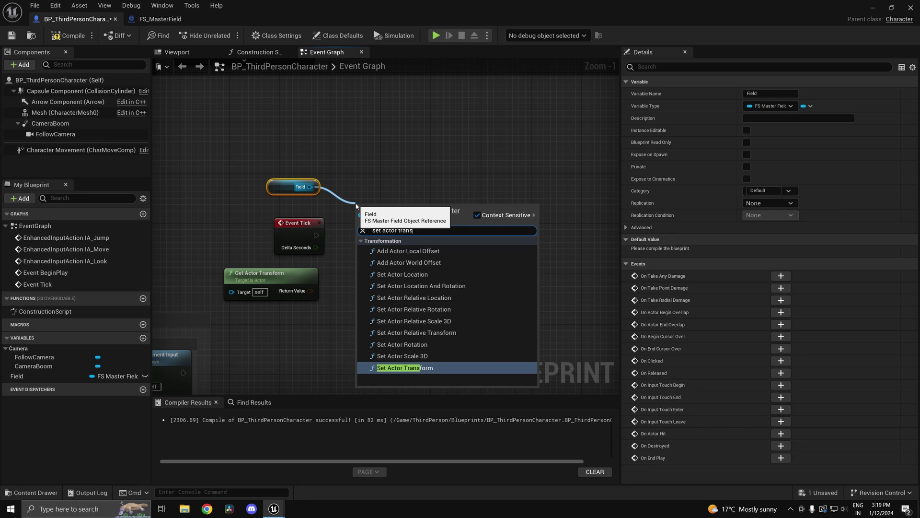
key("Return")
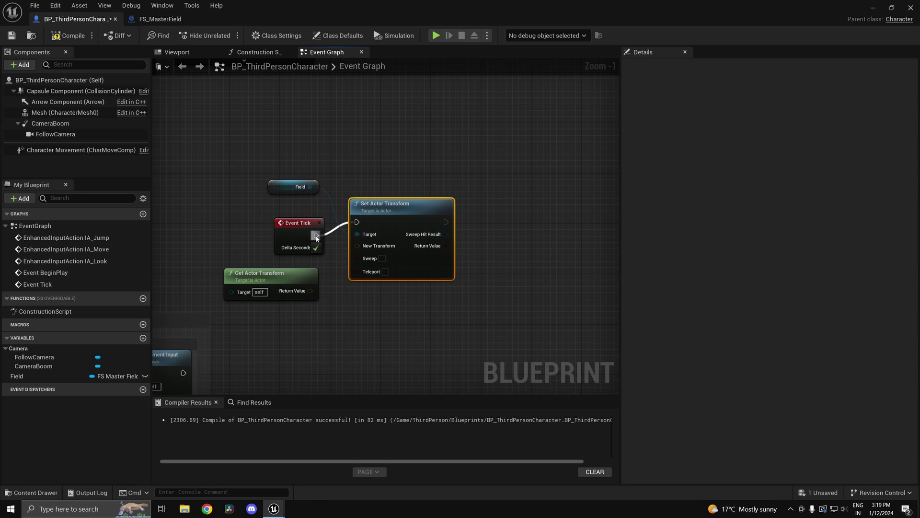
- Run Set Actor Transform from Event Tick, feed its New Transform from Get Actor Transform, and save the blueprint
left_click_drag(316, 236, 316, 236)
left_click_drag(399, 207, 413, 223)
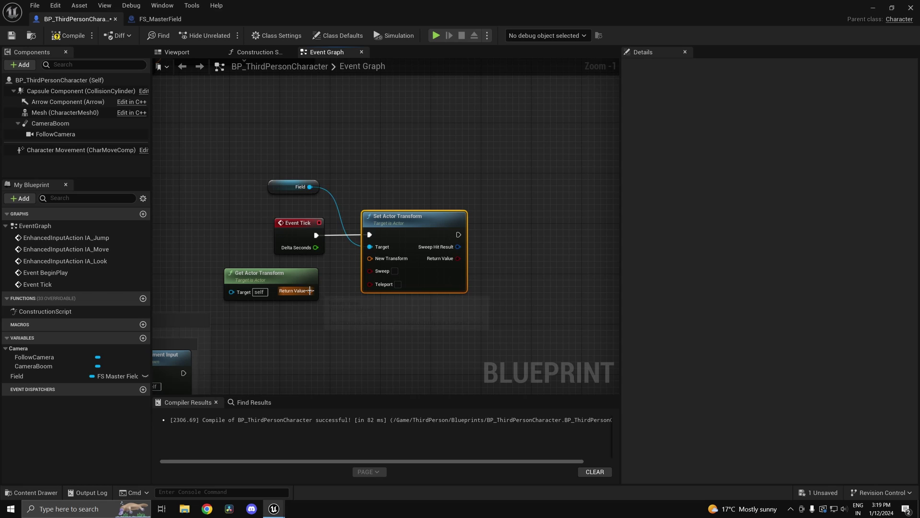
left_click_drag(309, 291, 376, 264)
- Review the wiring of the field-spawning chain and the Event Tick nodes that update the Field's transform
scroll(463, 255, "down", 3)
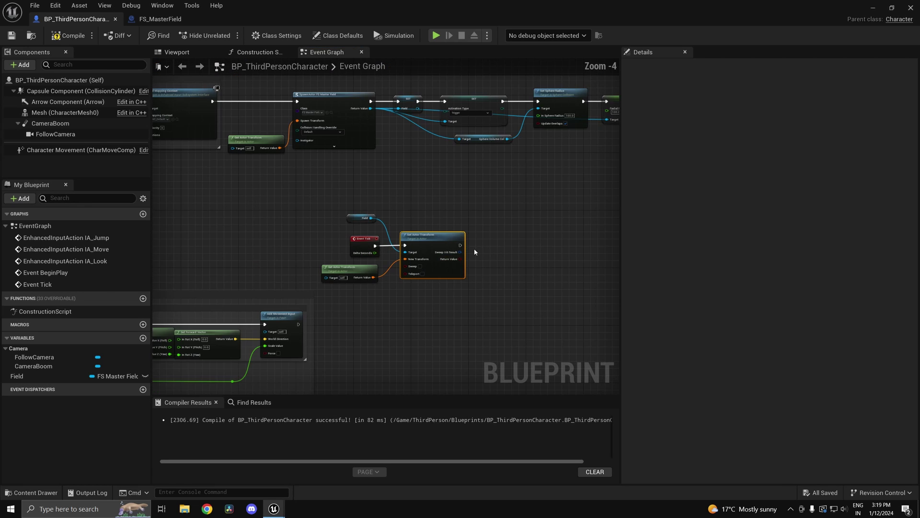
right_click_drag(473, 248, 278, 339)
scroll(442, 201, "up", 3)
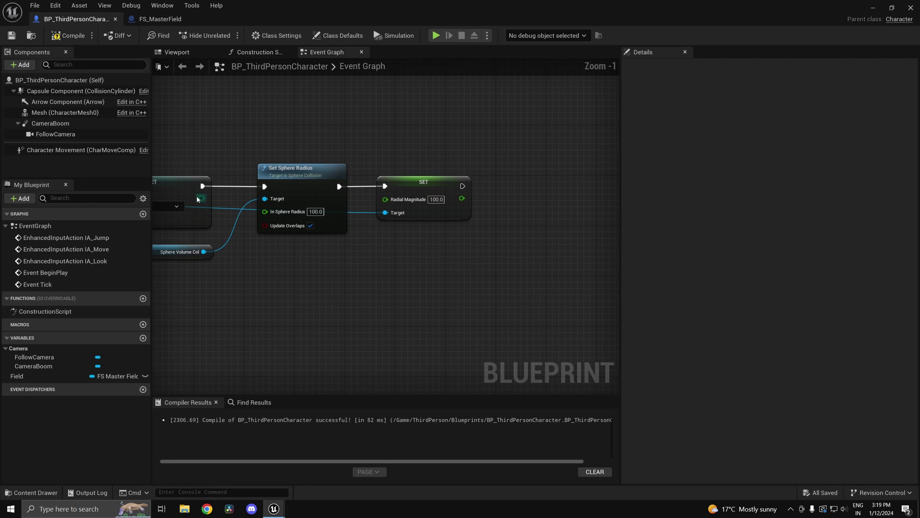
right_click_drag(244, 223, 456, 207)
scroll(293, 284, "down", 3)
right_click_drag(321, 294, 402, 156)
scroll(390, 259, "up", 4)
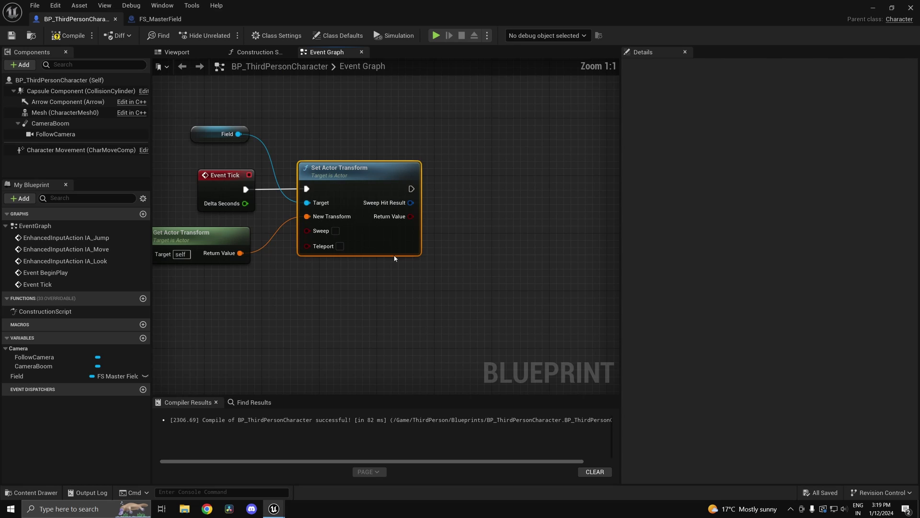
right_click_drag(452, 263, 394, 336)
right_click_drag(226, 215, 342, 160)
left_click(280, 154)
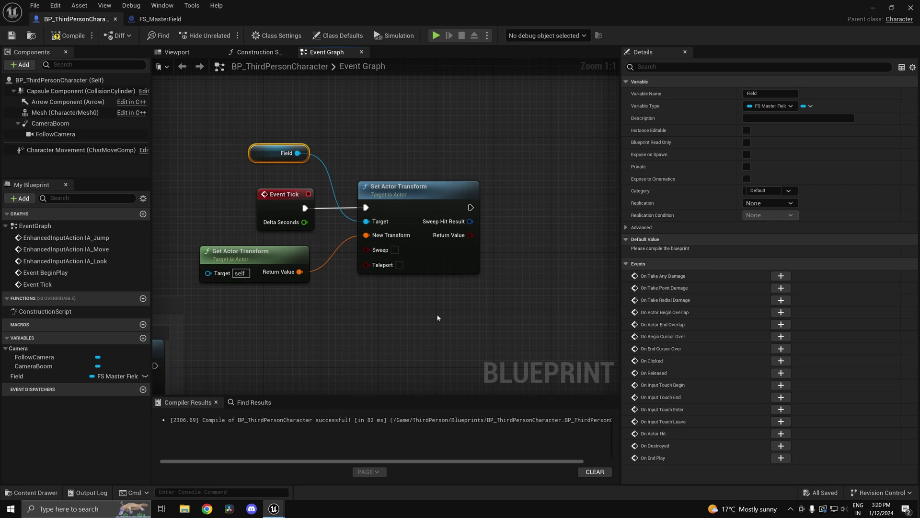
- Add a CE Trigger node targeting a second Field getter, run it after Set Actor Transform, and save the blueprint
left_click_drag(463, 316, 511, 286)
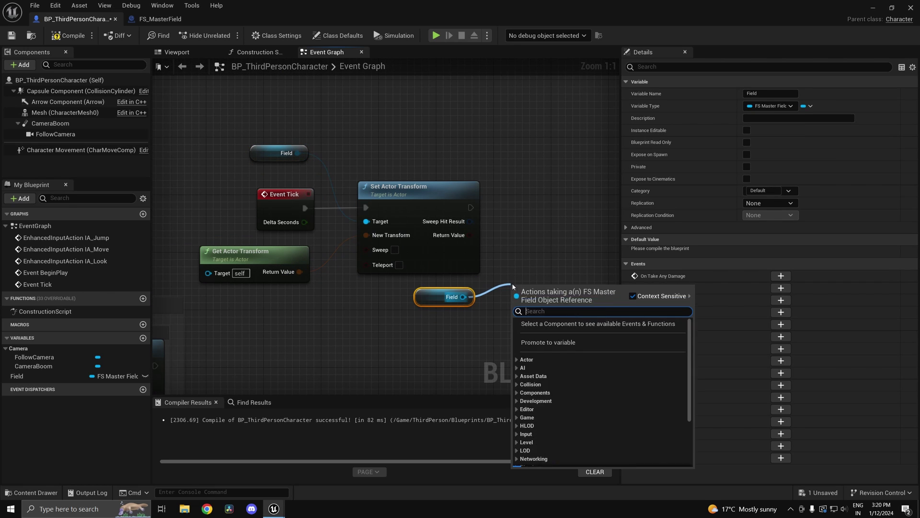
type("ce trie")
key("Return")
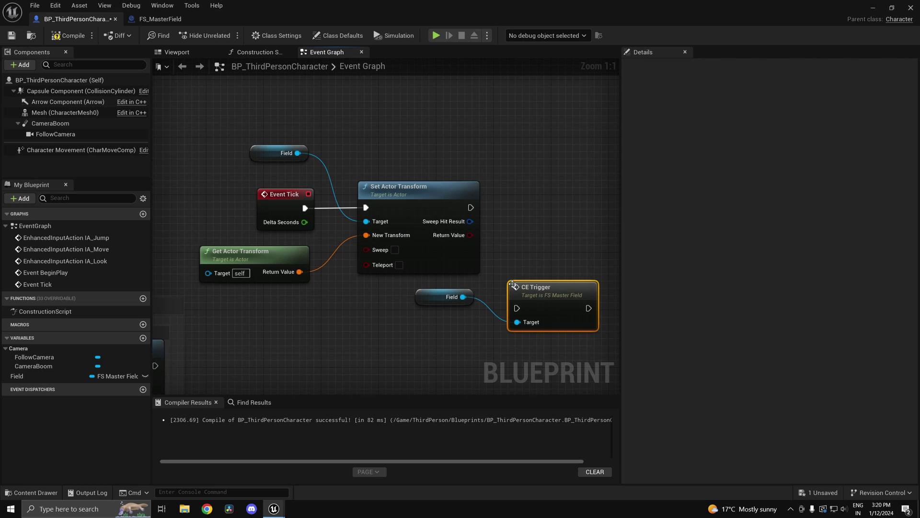
left_click_drag(530, 285, 471, 212)
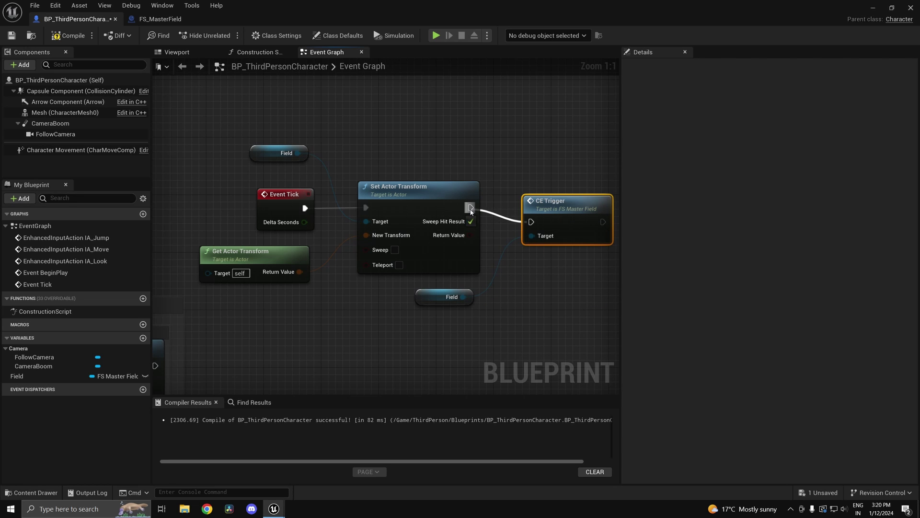
key("ctrl+s")
- Play-test the level by running the character into the blue fractured cube, and end the play session
left_click(873, 7)
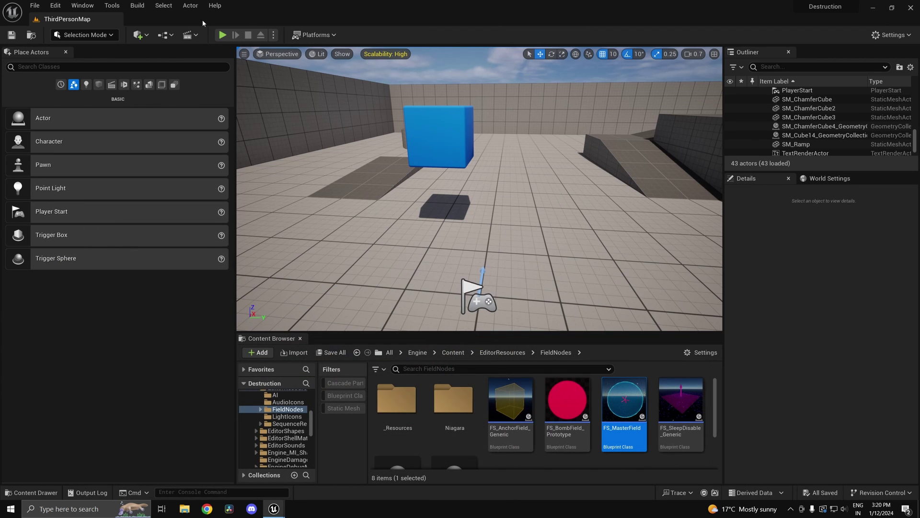
key("alt+p")
key("w")
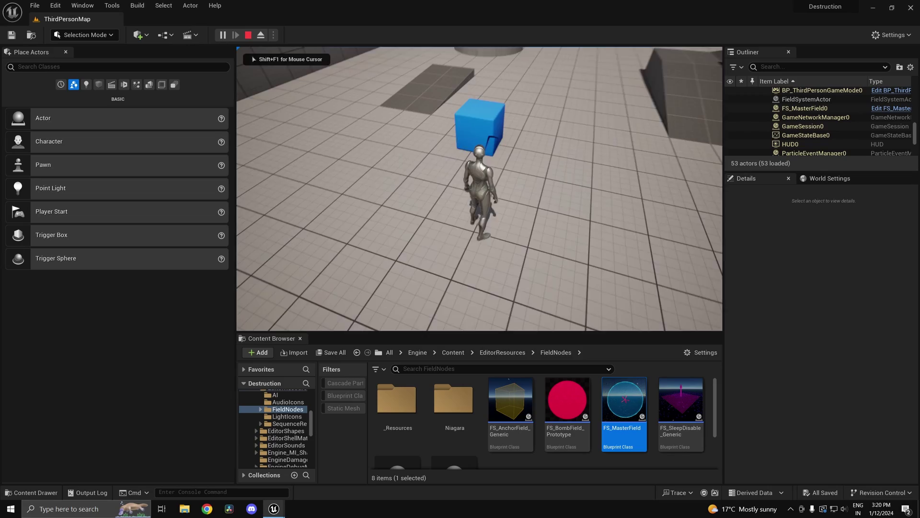
key("w")
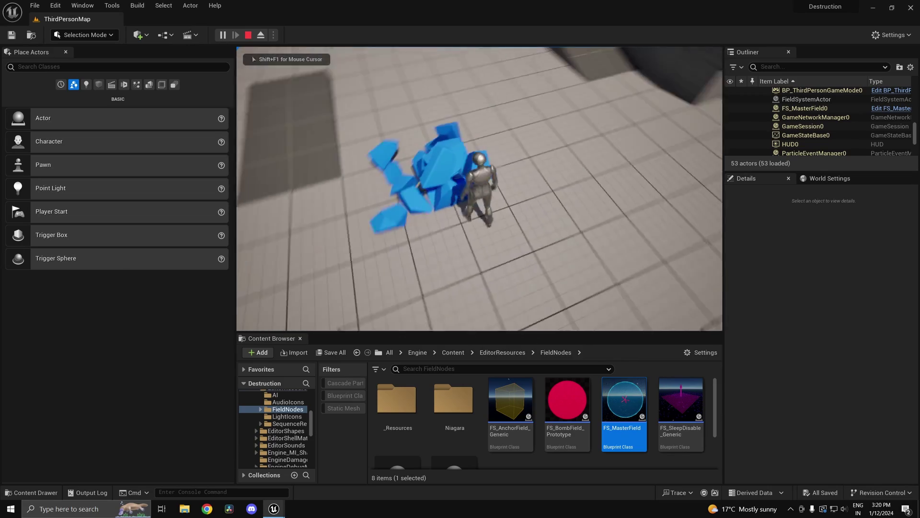
key("w")
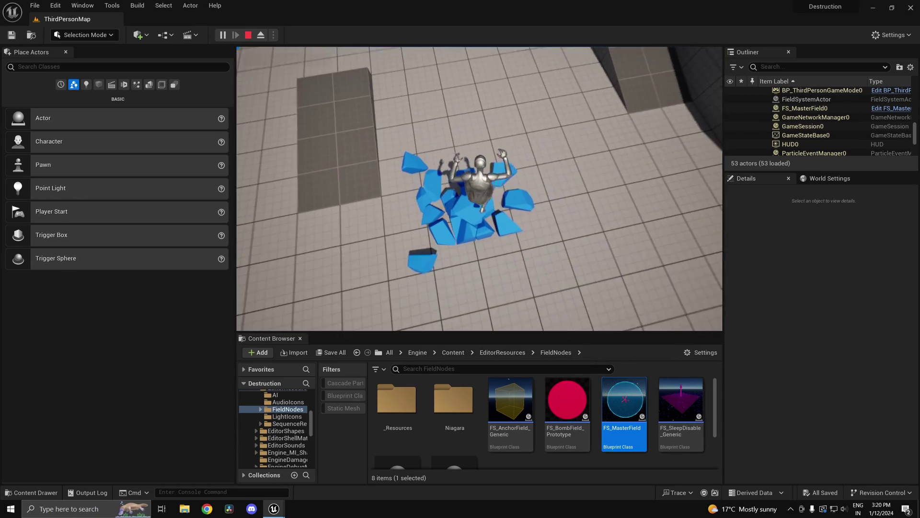
key("Escape")
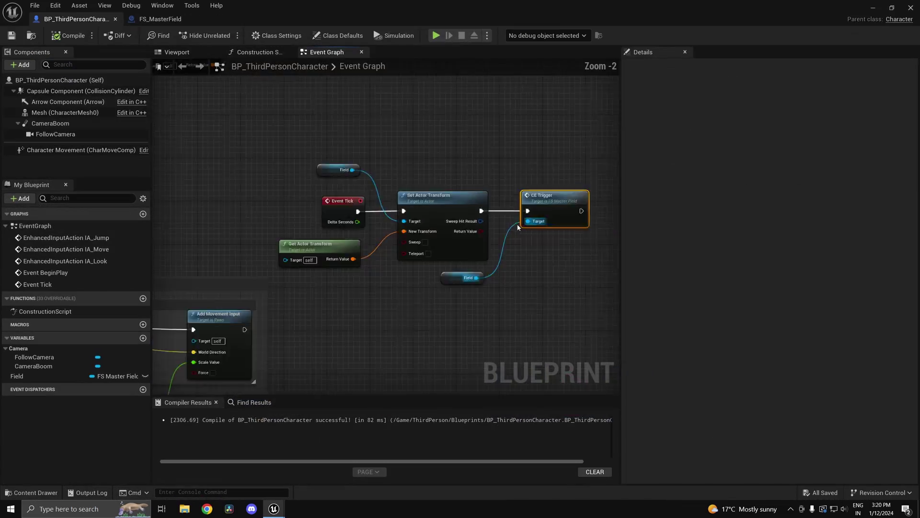
- Set the Radial Magnitude to 1000 in the SET node after Set Sphere Radius
scroll(395, 308, "down", 2)
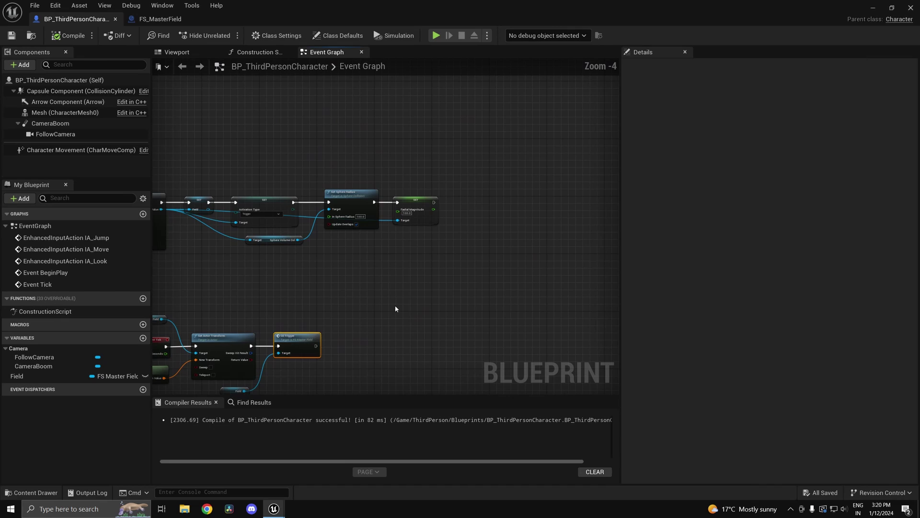
scroll(489, 220, "up", 4)
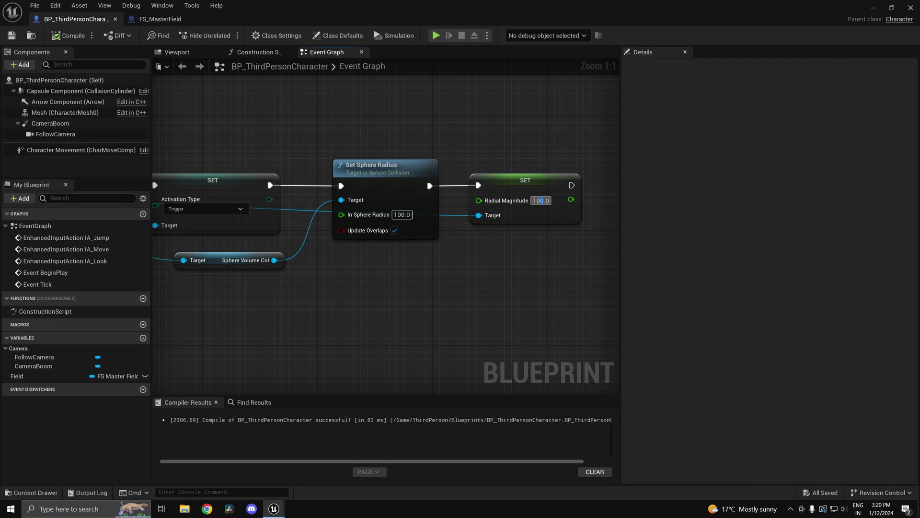
key("Return")
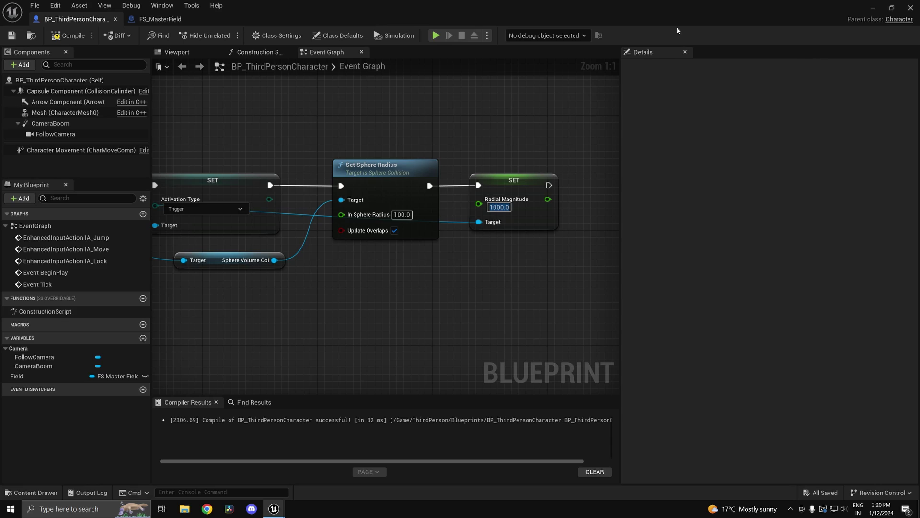
- Play-test how the cube breaks with the Radial Magnitude of 1000, and return to the character blueprint
left_click(873, 8)
left_click(227, 35)
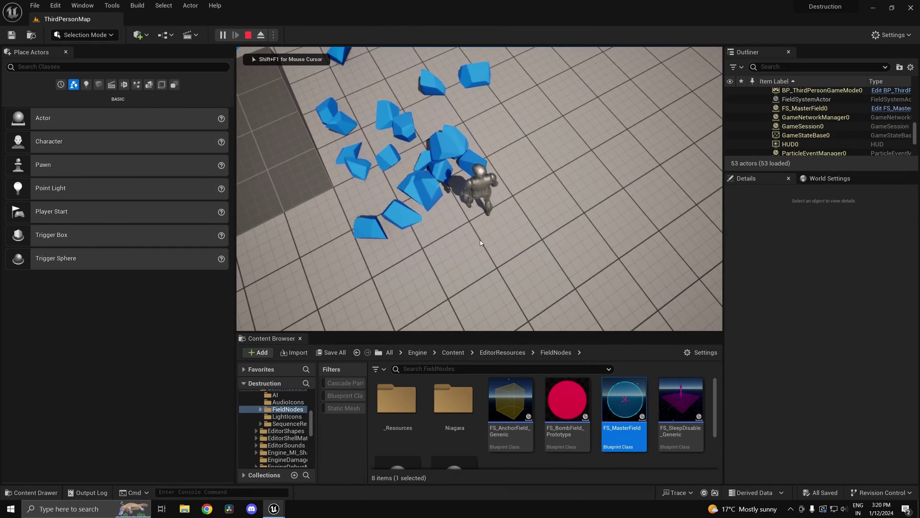
key("Escape")
key("alt+Tab")
- Set the Radial Magnitude to 10000 in the SET node after Set Sphere Radius
left_click(507, 209)
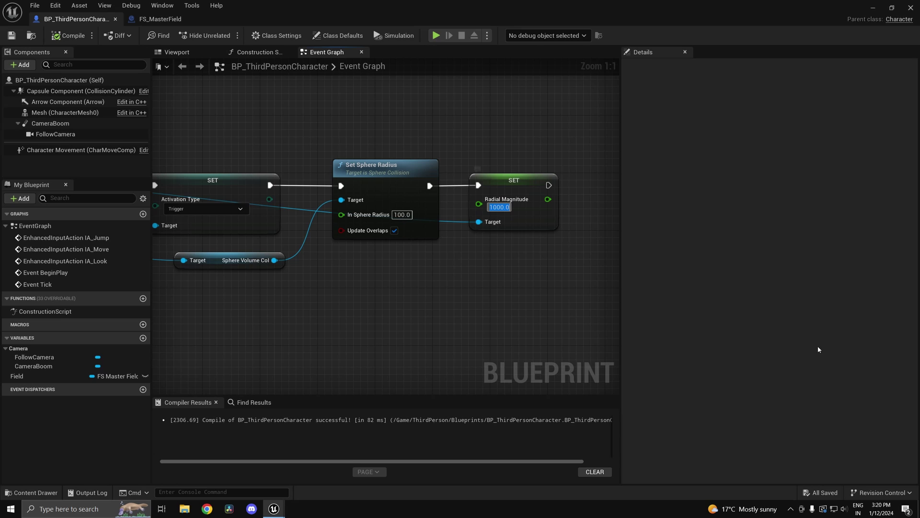
type("100")
key("Return")
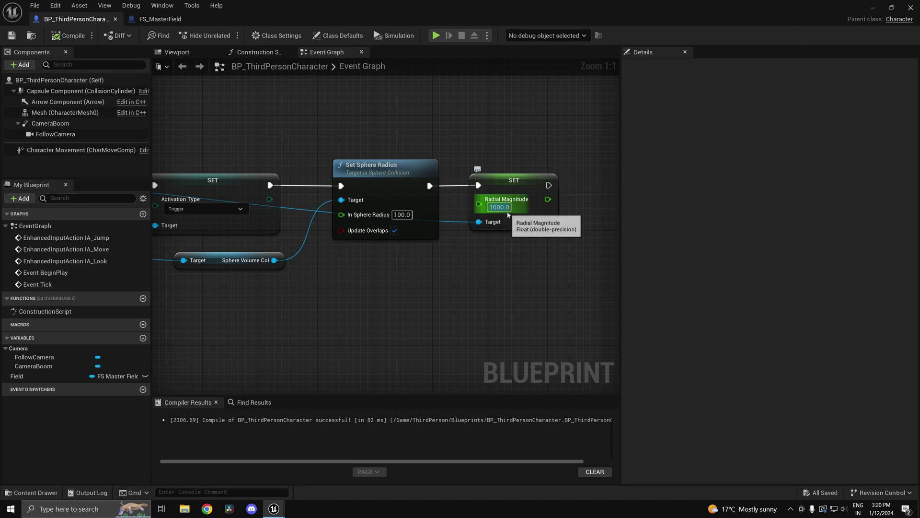
type("10000")
key("Return")
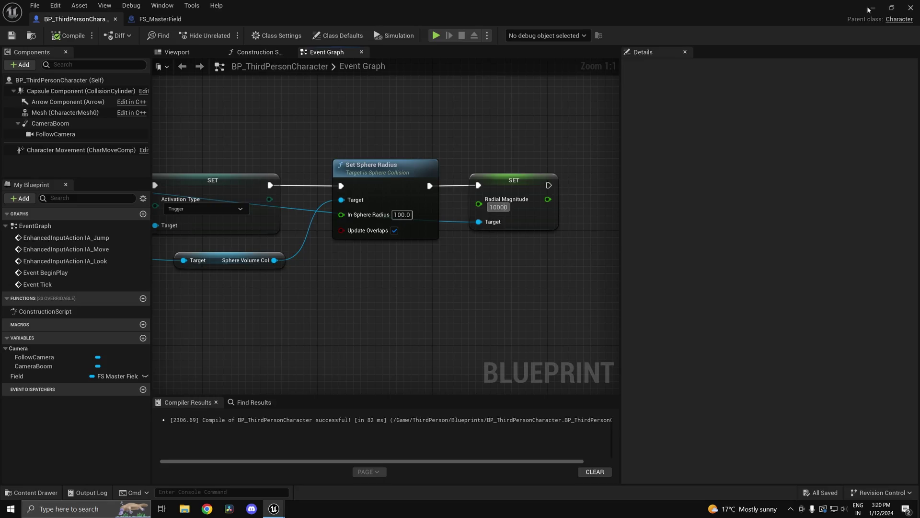
- Play-test the cube's destruction with the Radial Magnitude of 10000, and return to the character blueprint
left_click(871, 8)
left_click(222, 35)
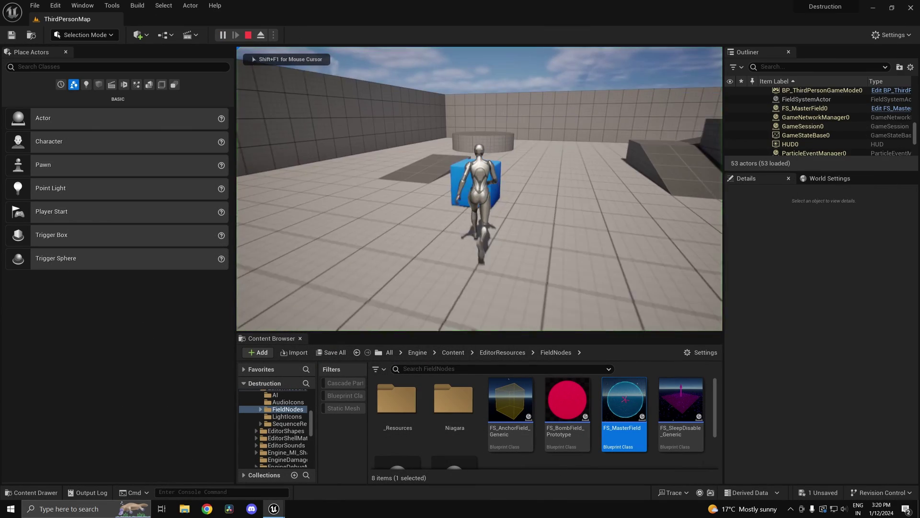
key("w")
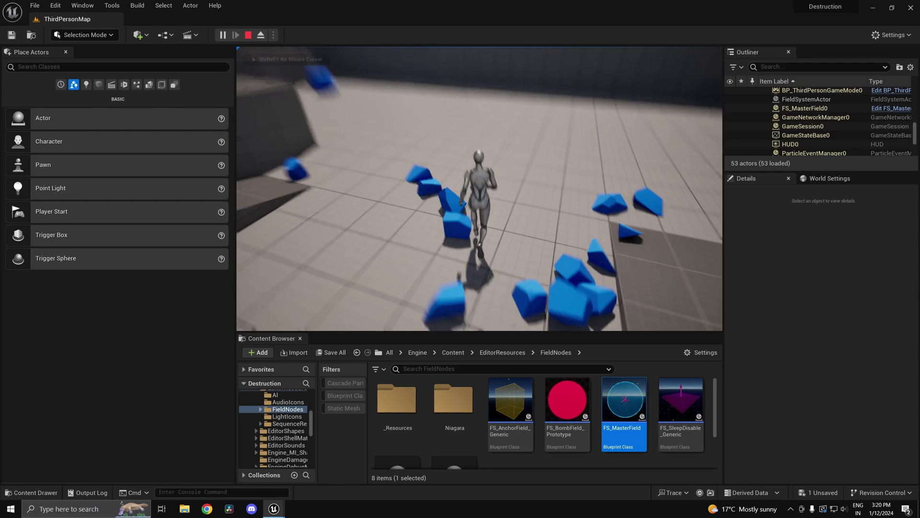
key("Escape")
key("alt+Tab")
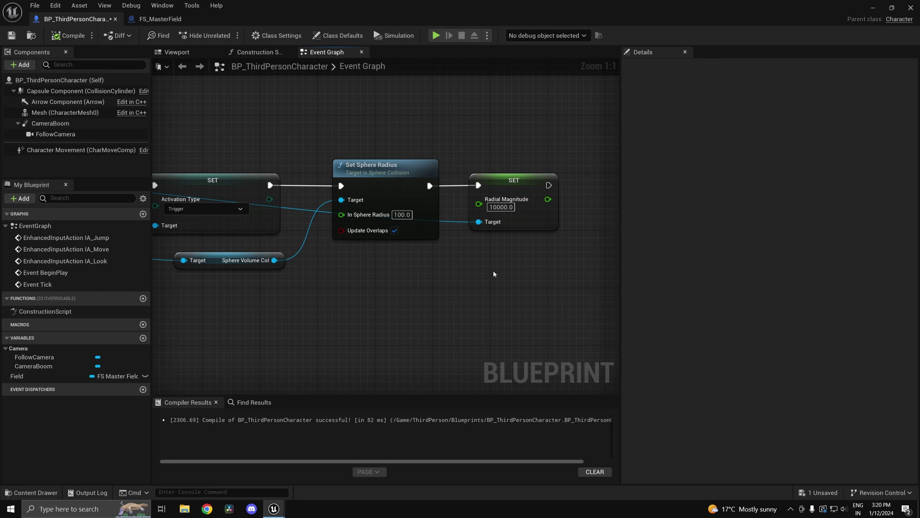
- Disconnect CE Trigger from Set Actor Transform and move it with its Field getter beside the Radial Magnitude SET node
scroll(359, 310, "down", 3)
right_click_drag(367, 316, 468, 190)
right_click_drag(434, 345, 455, 254)
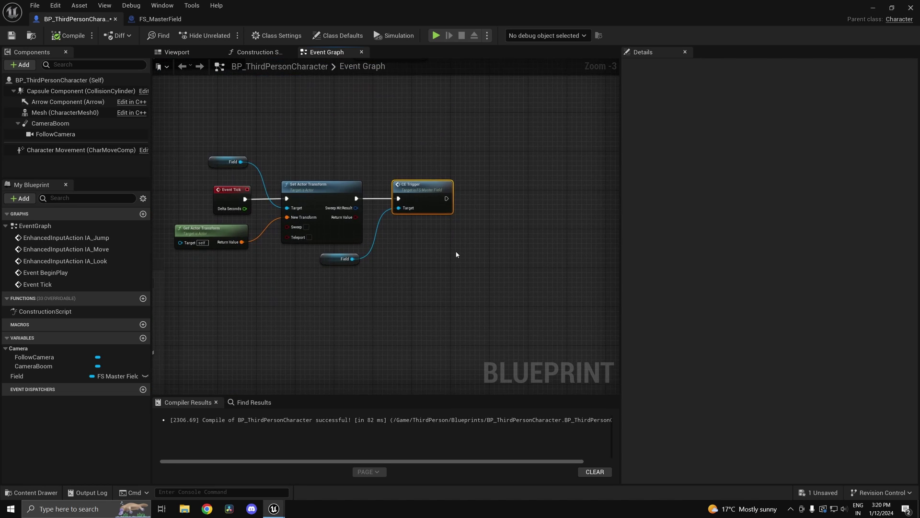
scroll(441, 243, "up", 3)
scroll(417, 233, "down", 3)
mouse_move(432, 201)
left_mouse_down()
mouse_move(457, 202)
mouse_move(425, 200)
left_mouse_up()
right_click_drag(407, 248, 399, 277)
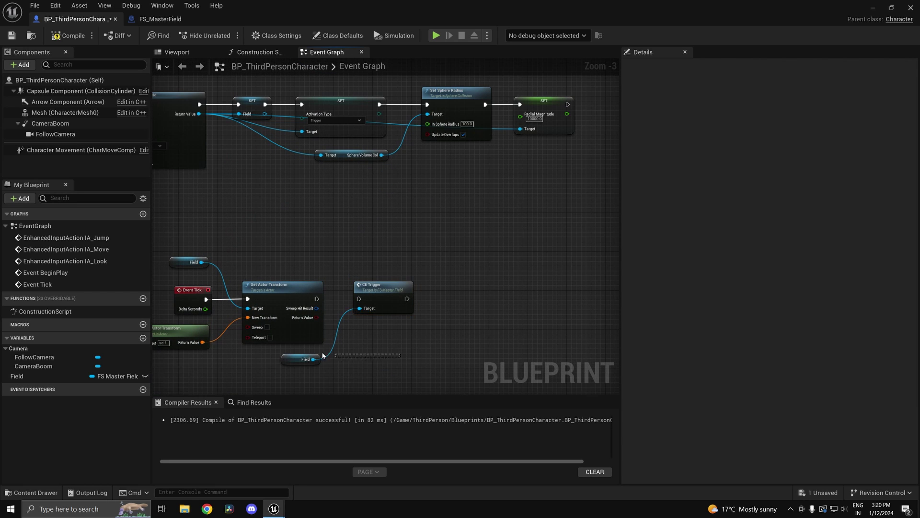
left_click_drag(322, 355, 310, 360)
left_click(391, 301, "shift")
left_click_drag(391, 300, 617, 155)
right_click_drag(611, 147, 476, 292)
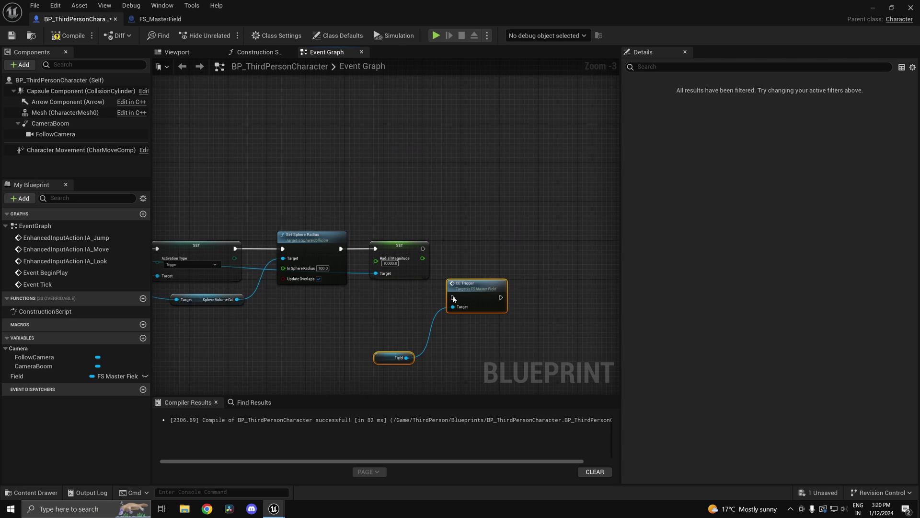
- Add a Delay node with a duration of 0.2 near the CE Trigger node
scroll(454, 299, "up", 3)
left_click_drag(450, 288, 595, 307)
key("d")
left_click(475, 231)
- Run CE Trigger from the Radial Magnitude SET node and line up CE Trigger and its Field getter beside it
left_click_drag(575, 256, 427, 226)
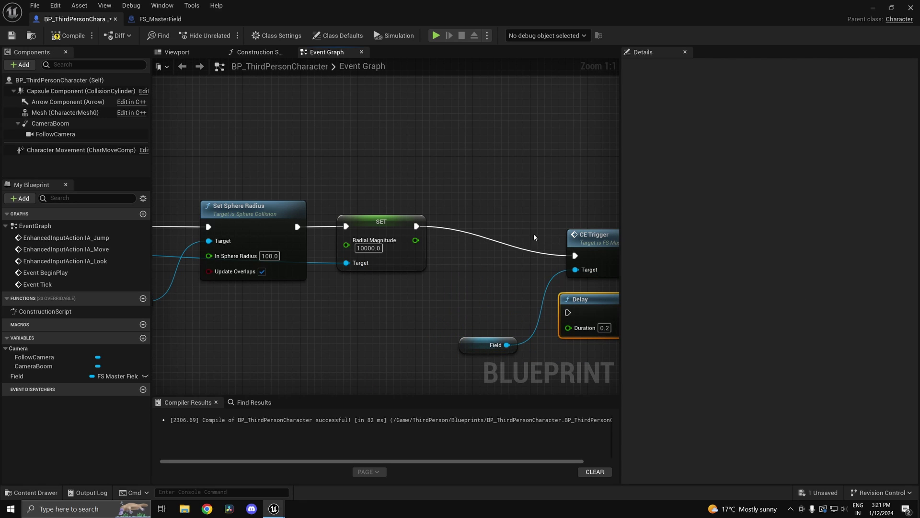
left_click_drag(594, 234, 501, 206)
left_click_drag(513, 339, 398, 301)
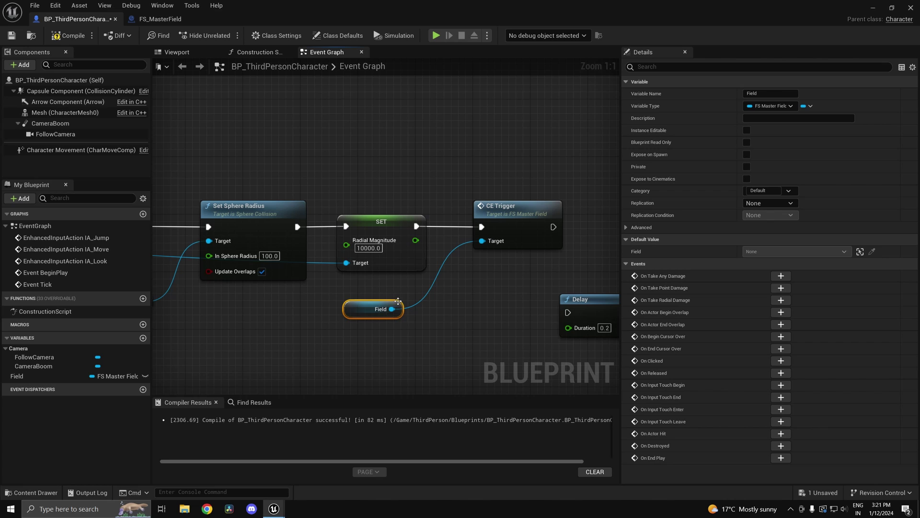
- Connect CE Trigger to the Delay, loop the Delay's Completed output back into CE Trigger, and place the Delay above it
scroll(379, 299, "down", 3)
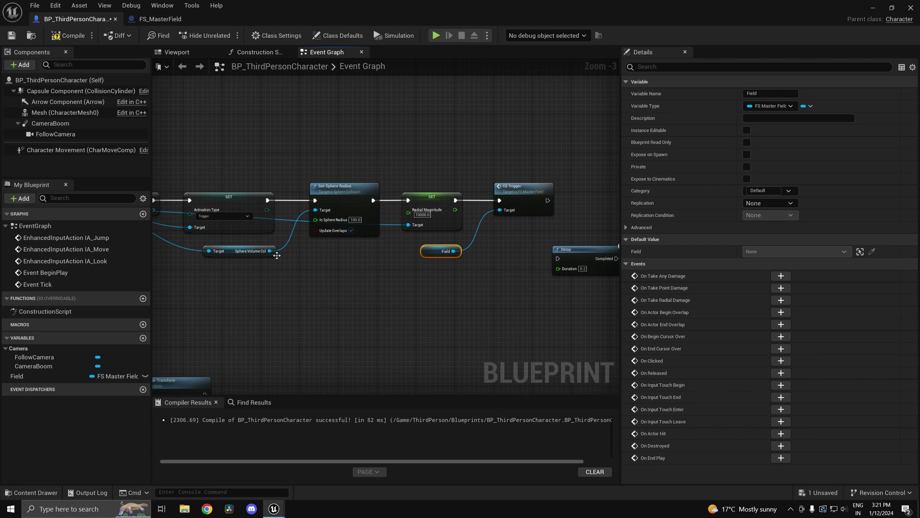
right_click_drag(558, 282, 460, 306)
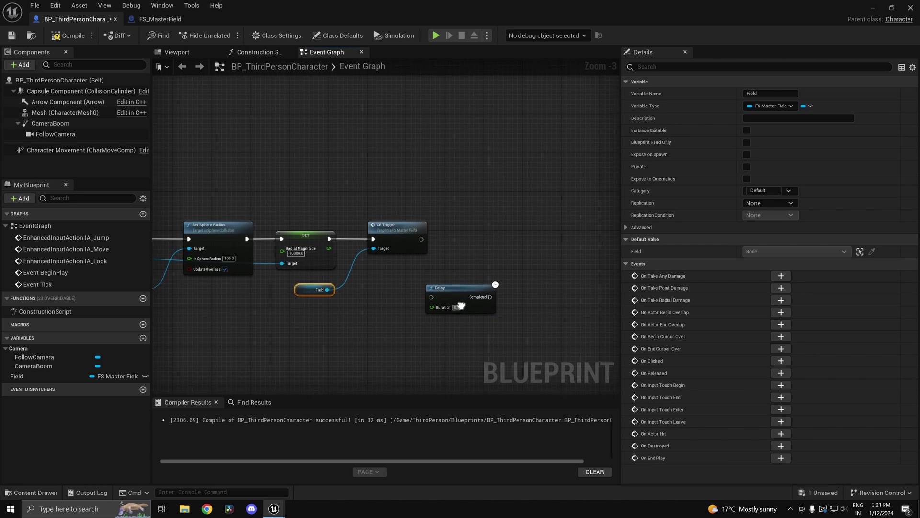
scroll(463, 307, "up", 3)
left_click_drag(468, 310, 511, 224)
right_click_drag(381, 270, 393, 299)
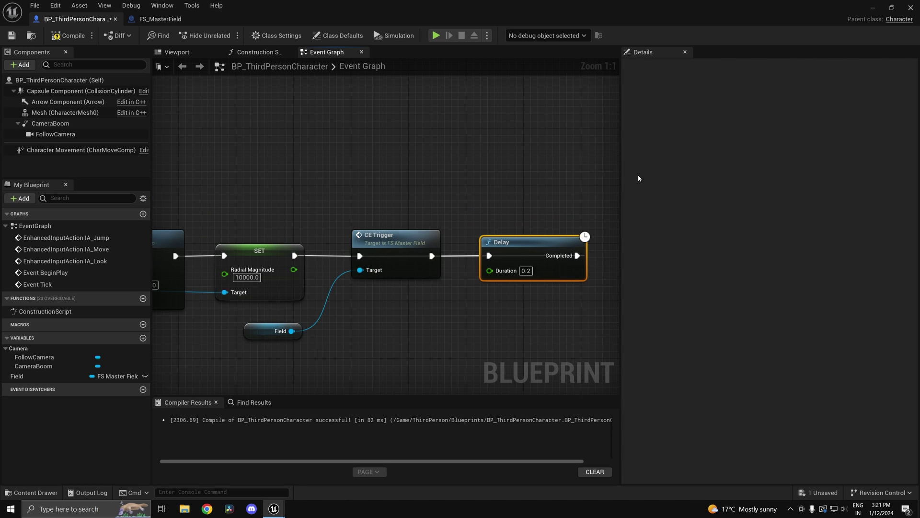
left_click_drag(527, 242, 398, 156)
- Play-test the looping trigger by jumping and running the character into the cube, and return to the character blueprint
left_click(872, 9)
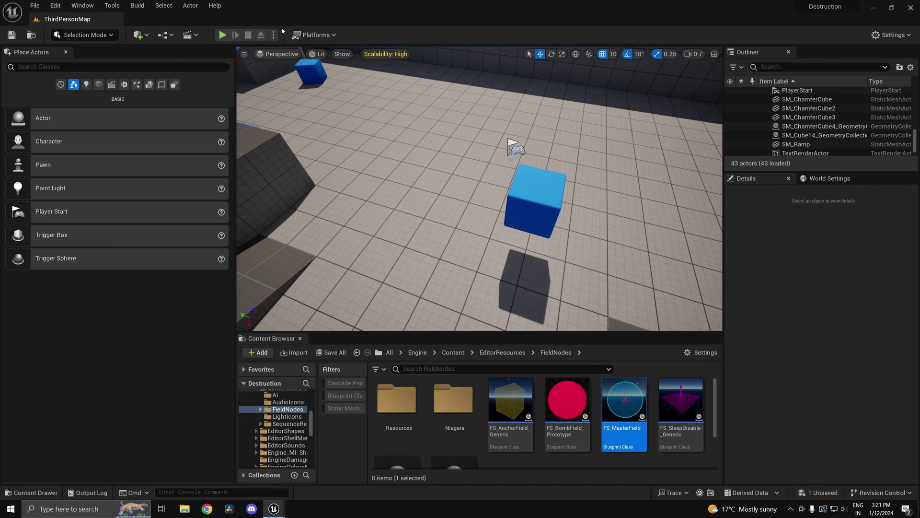
left_click(223, 35)
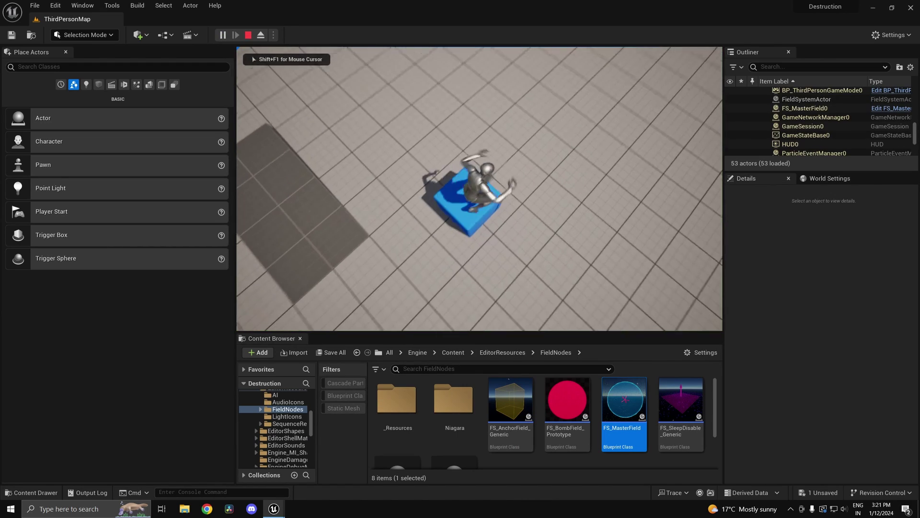
key("d")
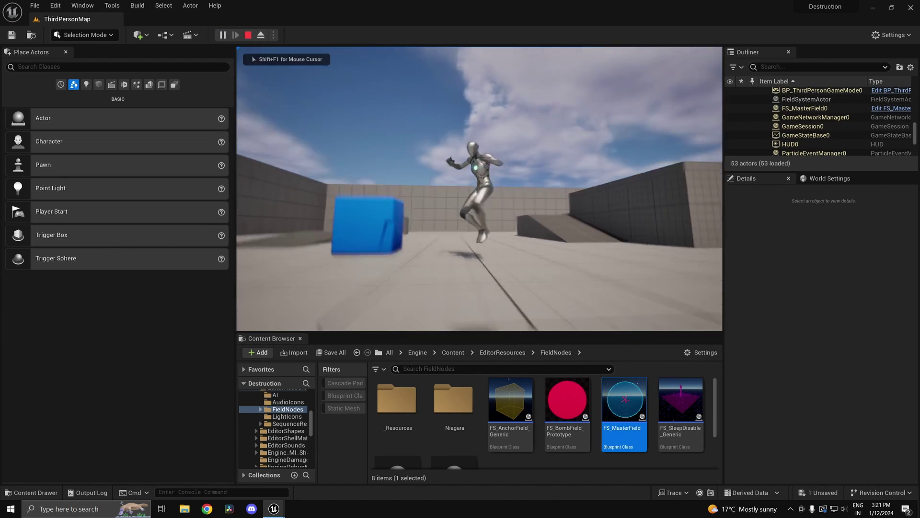
key("w")
key("w")
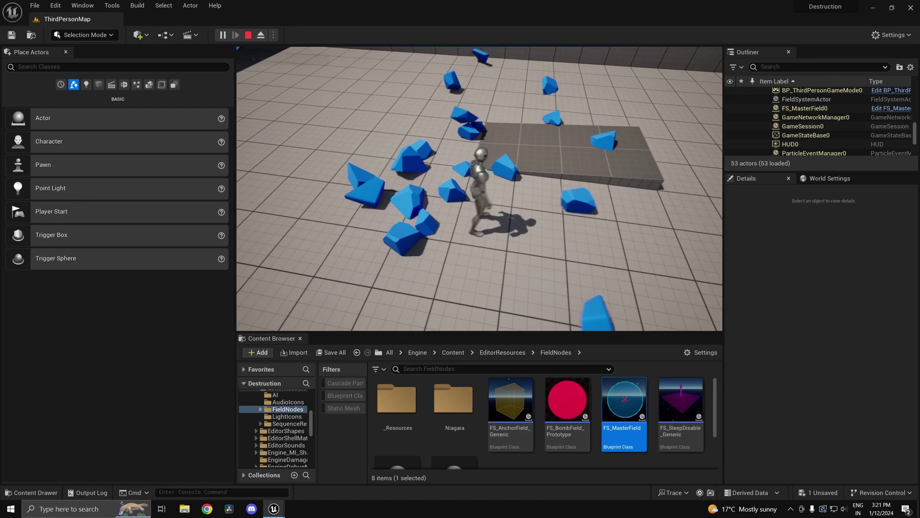
key("a")
key("Escape")
key("alt+Tab")
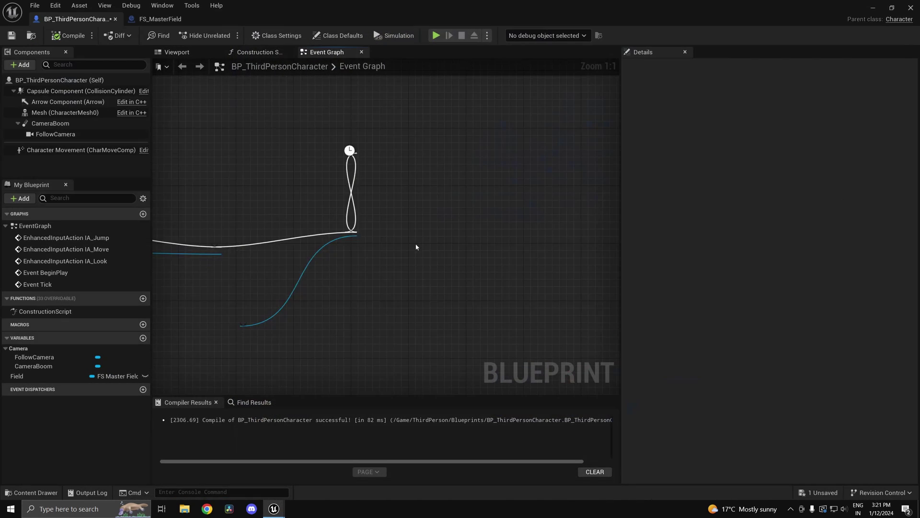
right_click_drag(389, 337, 502, 308)
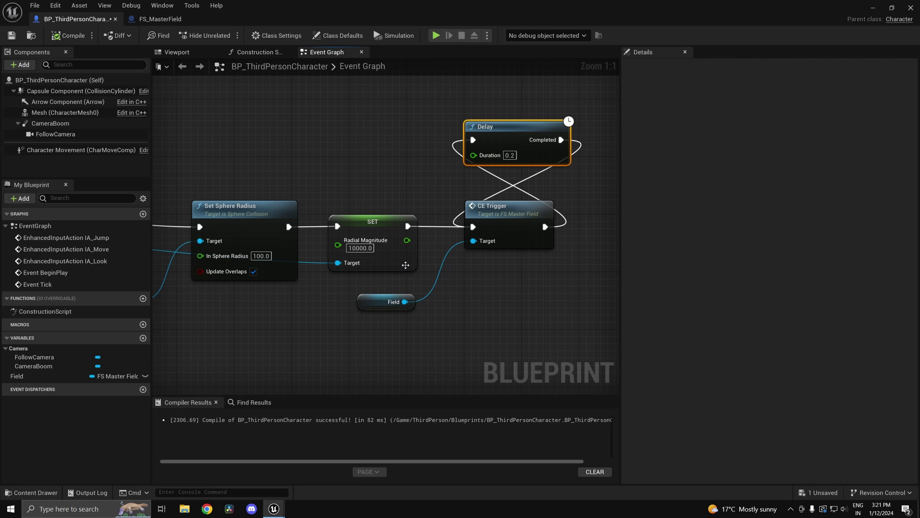
left_click(874, 9)
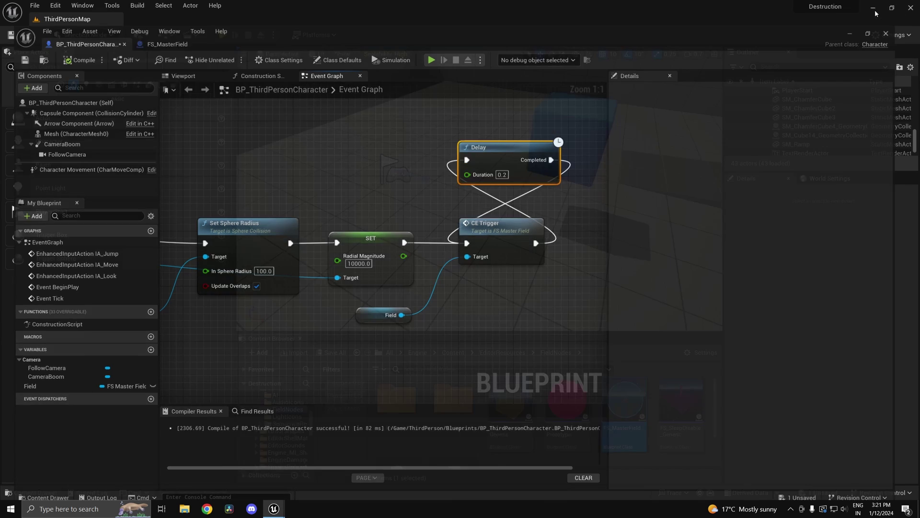
right_click_drag(579, 212, 671, 194)
right_click_drag(561, 170, 590, 173)
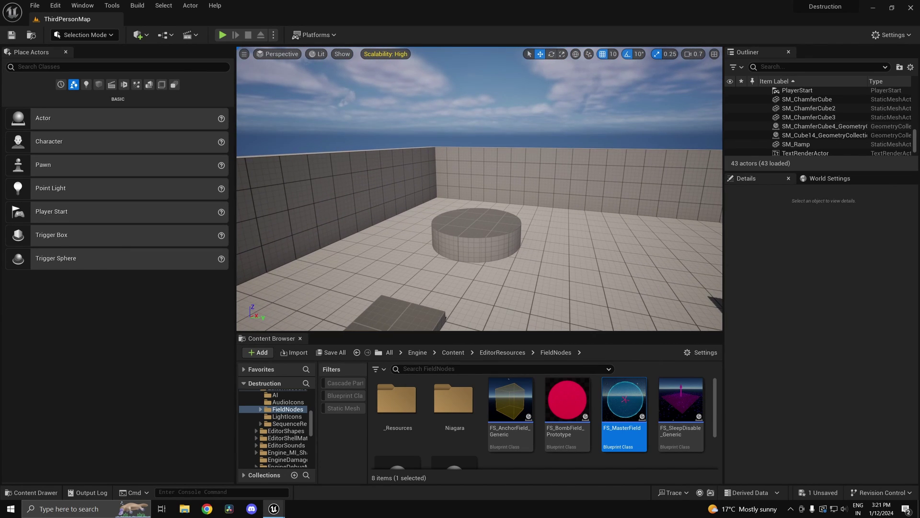